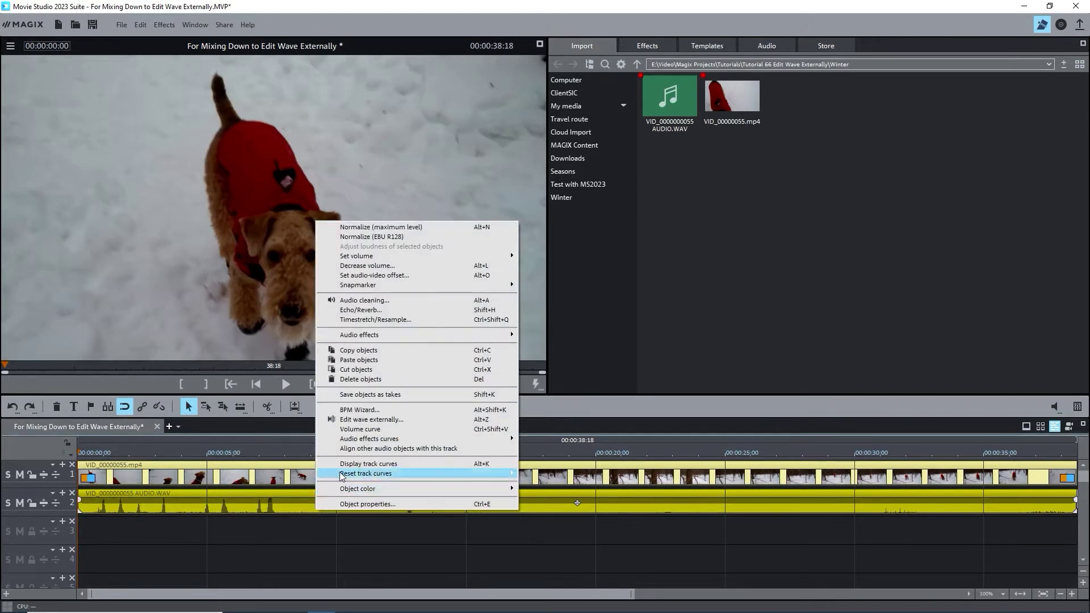
# Send the WAV audio clip to the external editor with Edit wave externally... (Alt+Z)
pyautogui.click(359, 420)
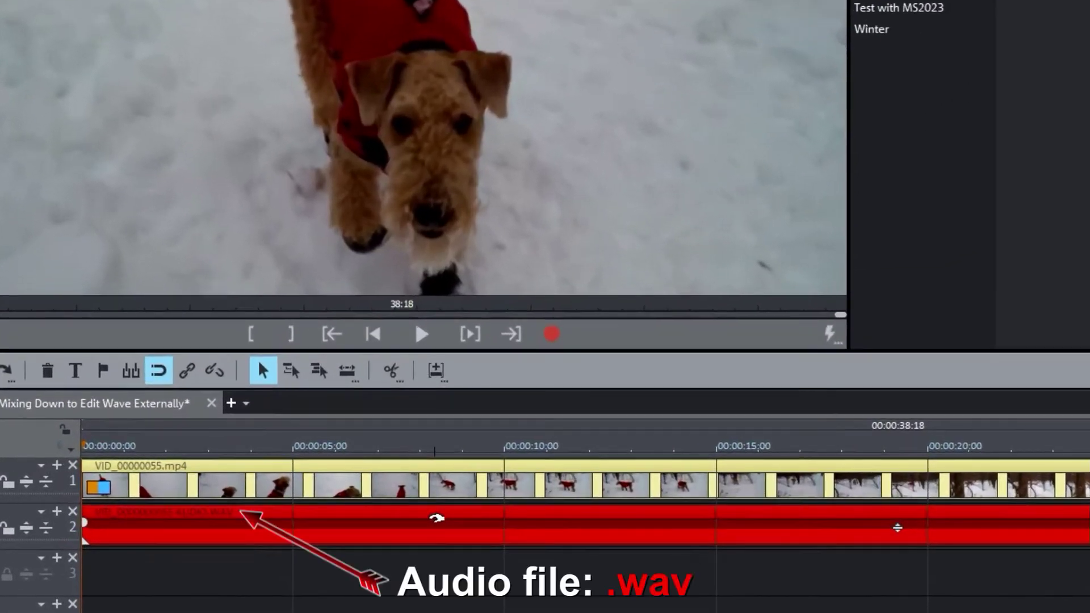
pyautogui.rightClick(436, 518)
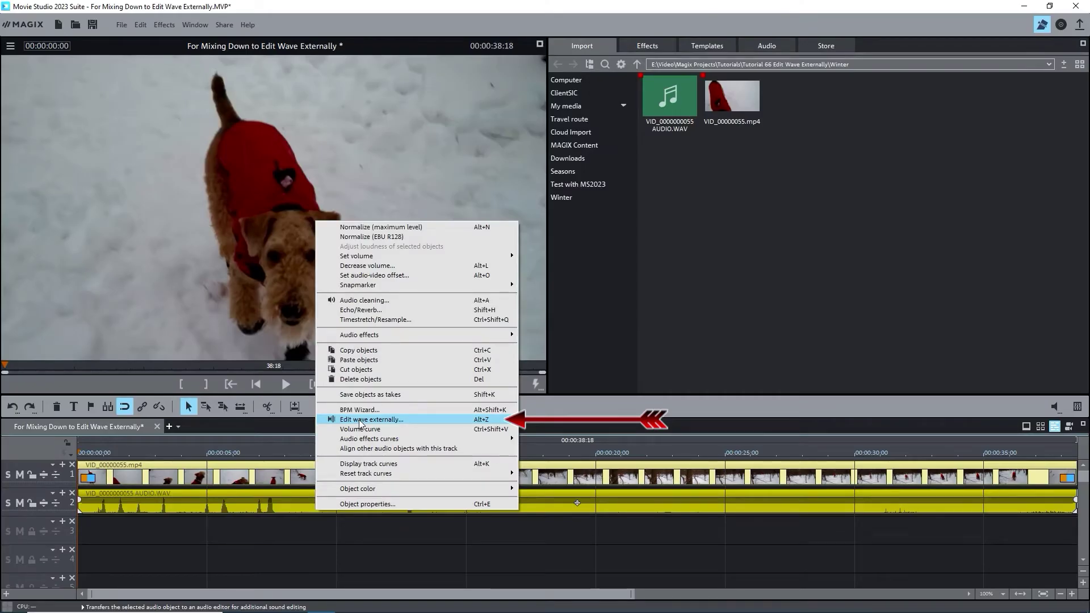
pyautogui.click(360, 420)
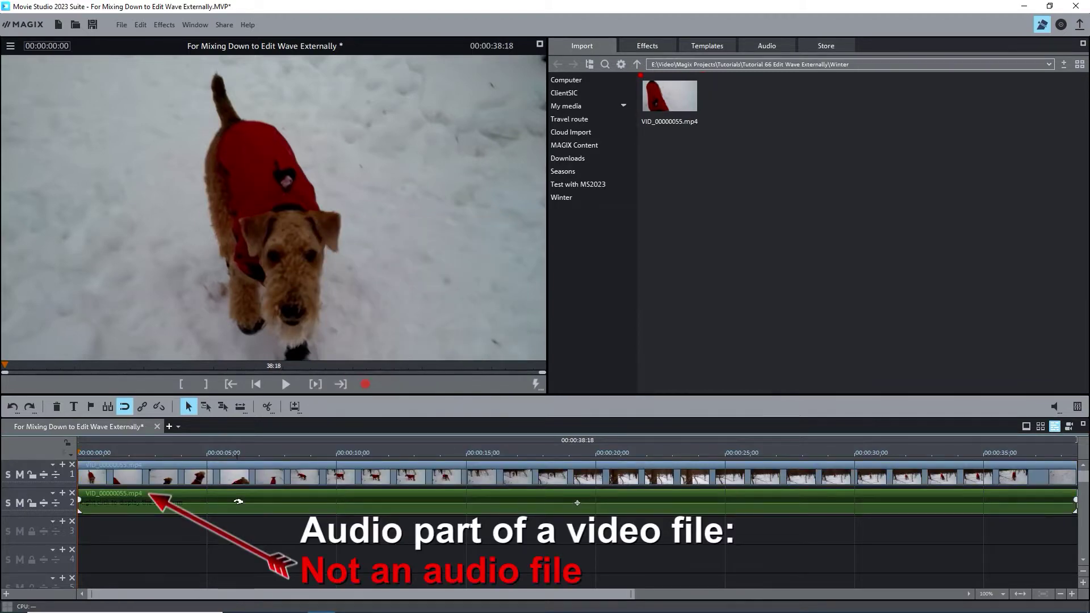
pyautogui.rightClick(239, 501)
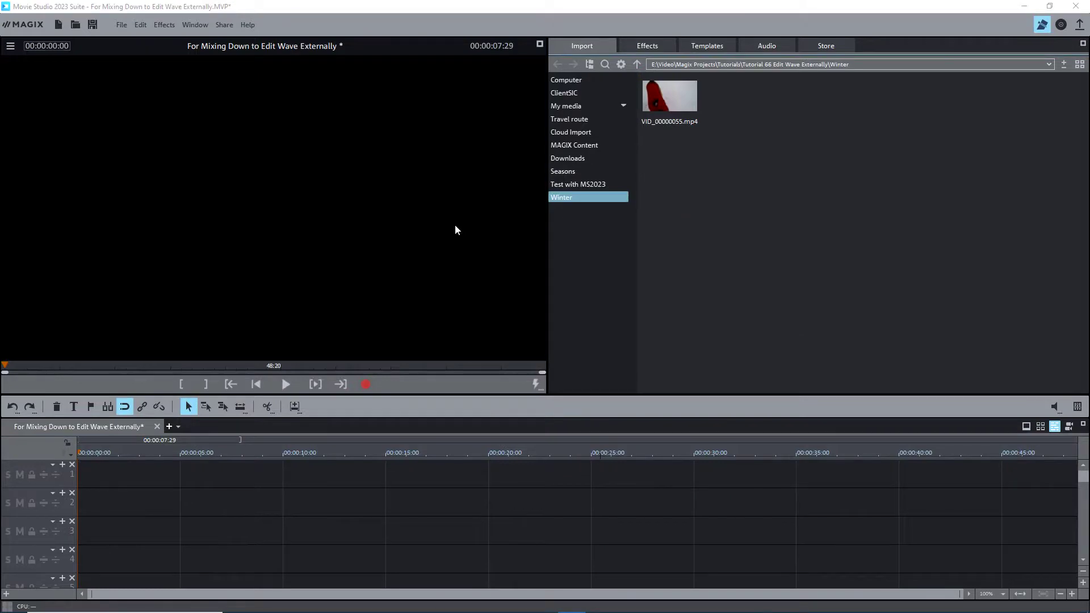
pyautogui.press('y')
pyautogui.click(421, 184)
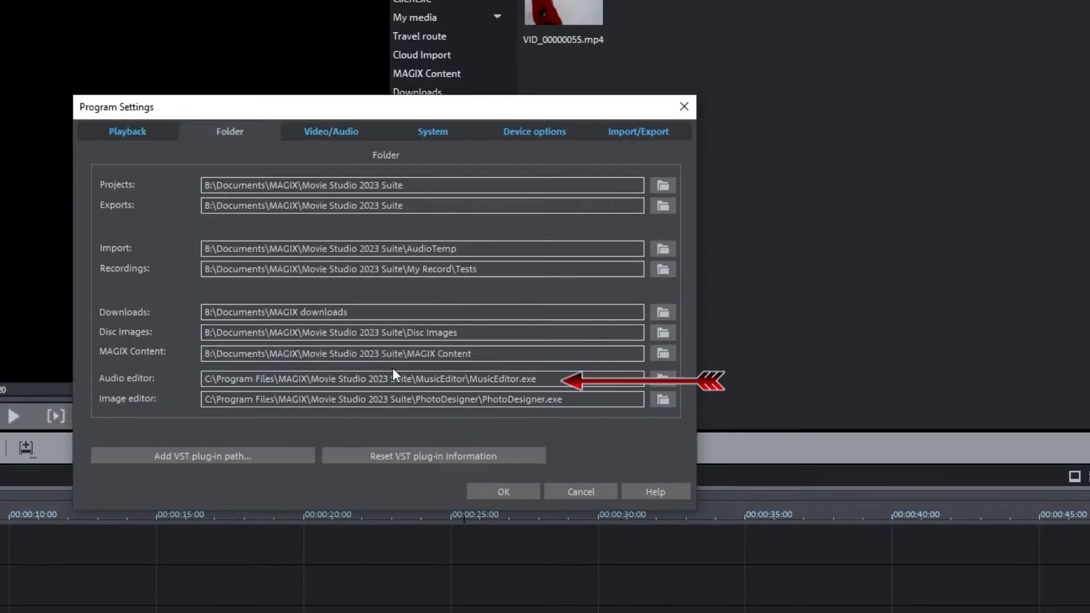
pyautogui.click(483, 380)
pyautogui.click(553, 380)
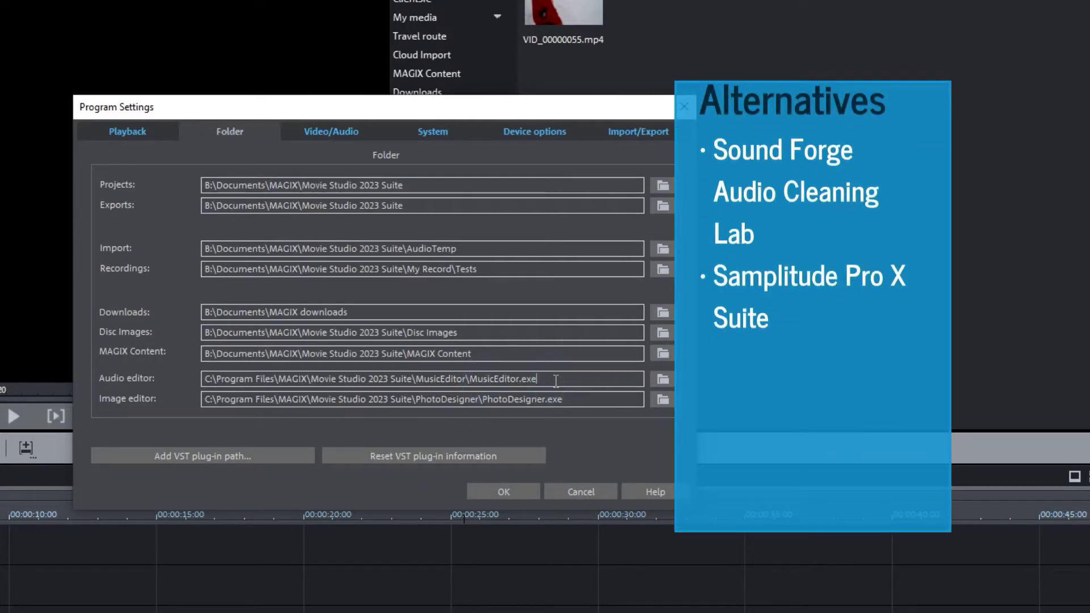
pyautogui.click(511, 492)
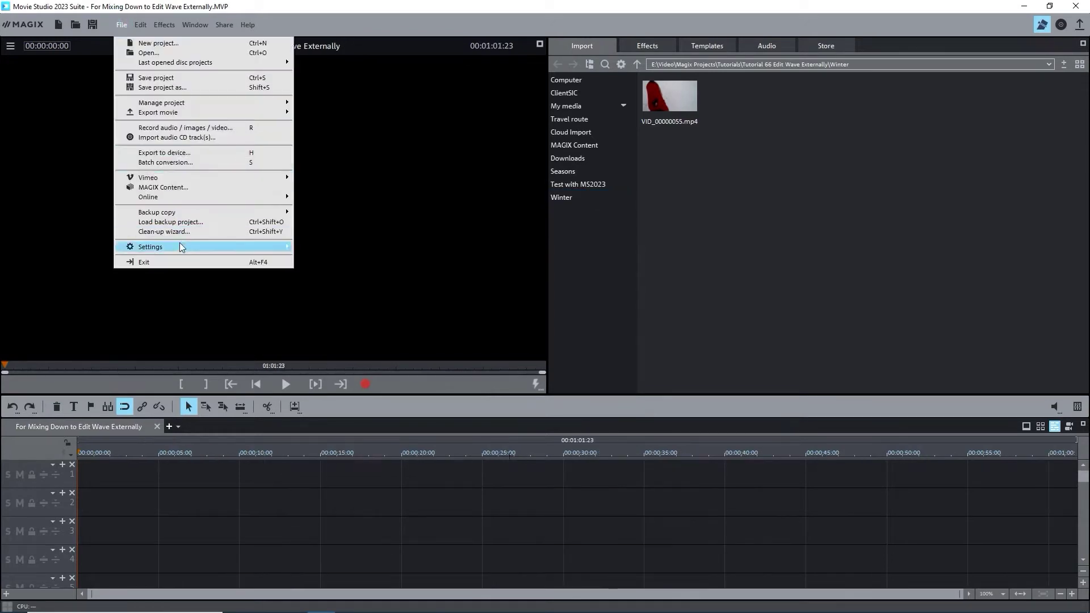
# Confirm Program settings with Video/Audio on one track unchecked, then insert VID_00000055.mp4 on the timeline
pyautogui.moveTo(182, 247)
pyautogui.click(305, 255)
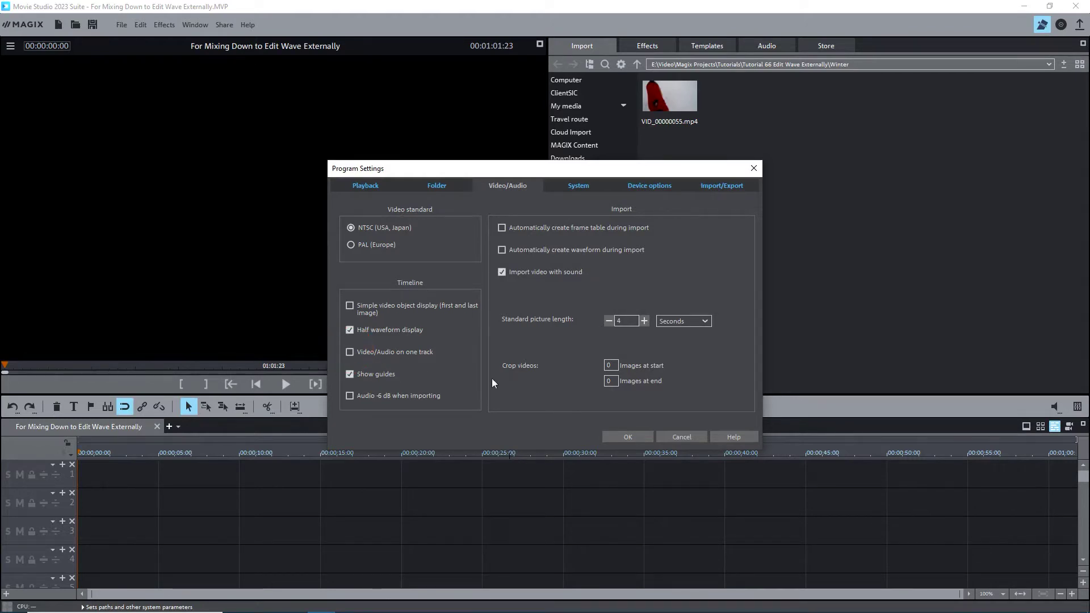
pyautogui.click(618, 439)
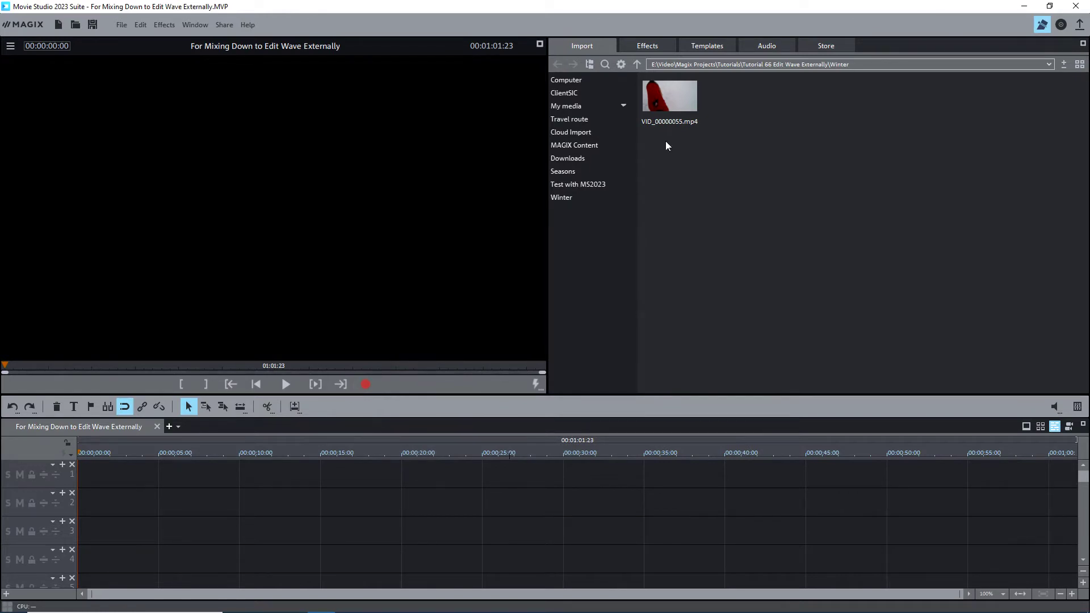
pyautogui.click(689, 107)
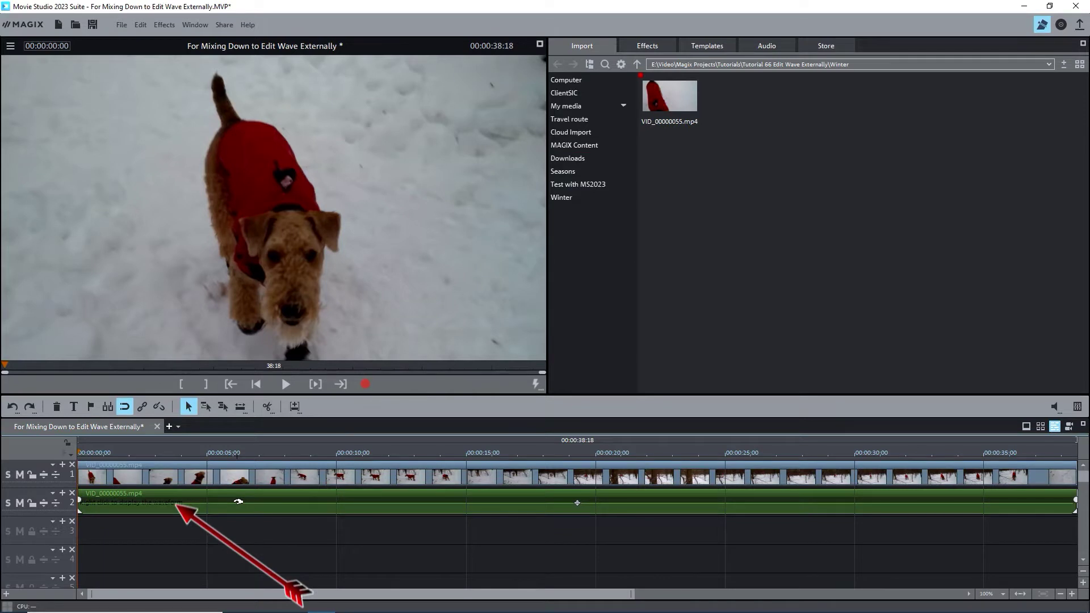
pyautogui.click(235, 502)
pyautogui.rightClick(235, 503)
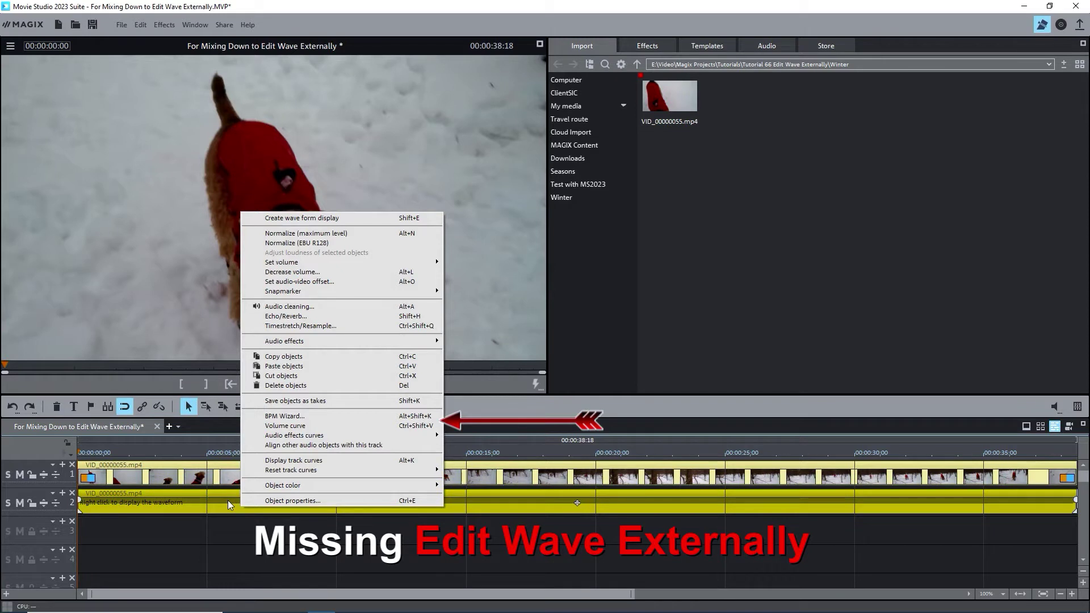
pyautogui.click(228, 500)
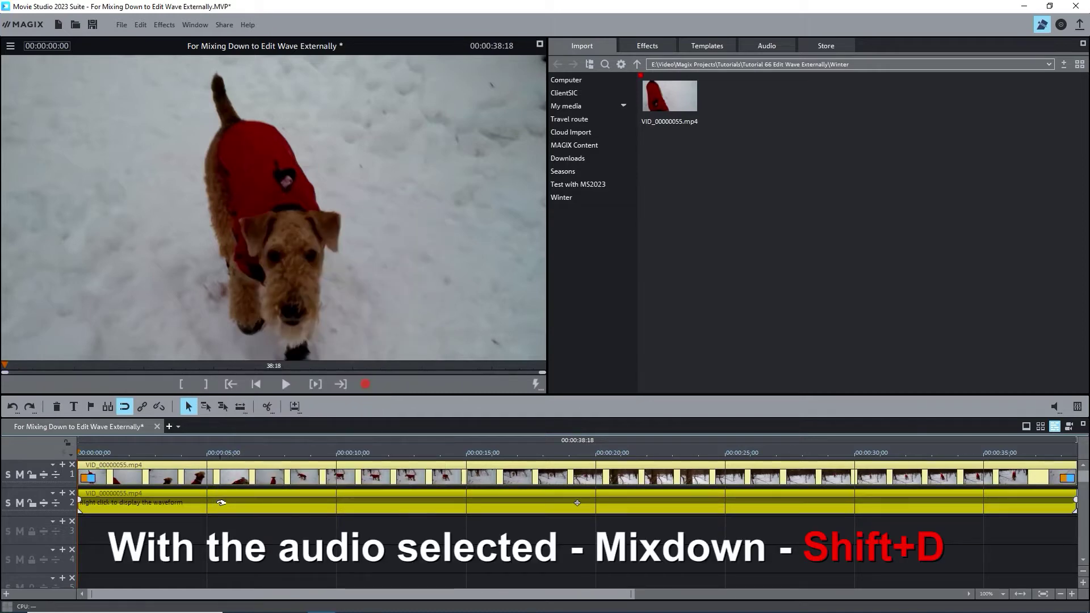
pyautogui.hotkey('shift', 'd')
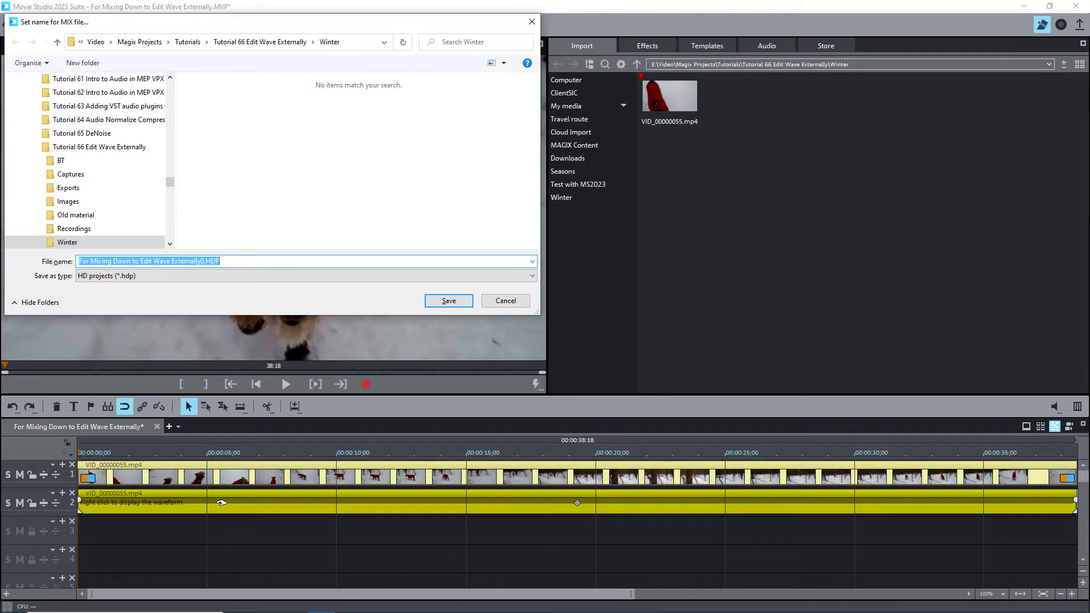
pyautogui.click(76, 242)
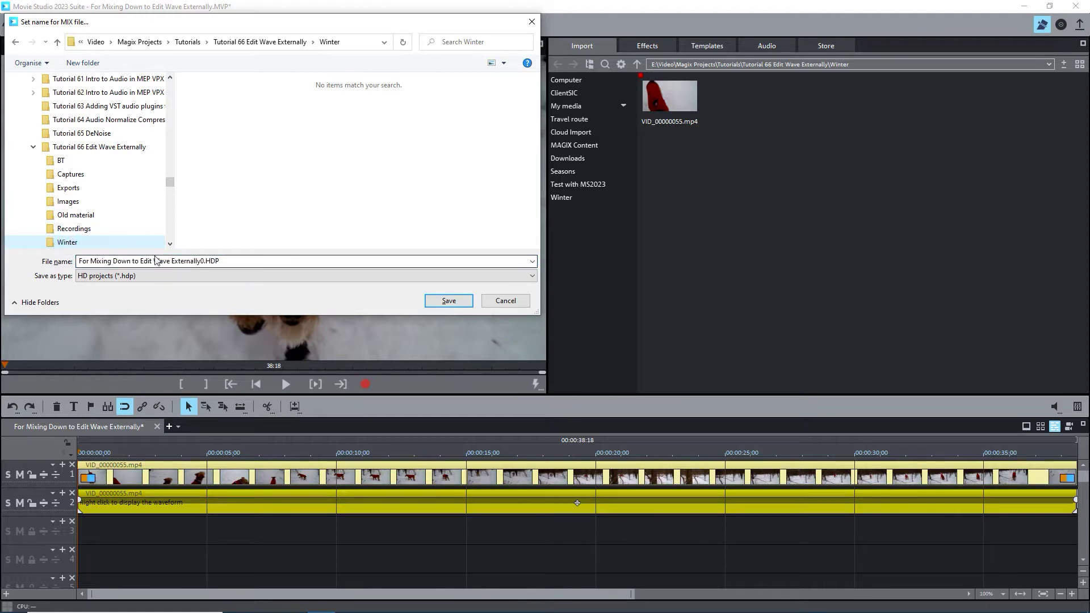
pyautogui.click(202, 263)
pyautogui.moveTo(202, 263); pyautogui.dragTo(78, 262)
pyautogui.press('Delete')
pyautogui.press('Delete')
pyautogui.press('Delete')
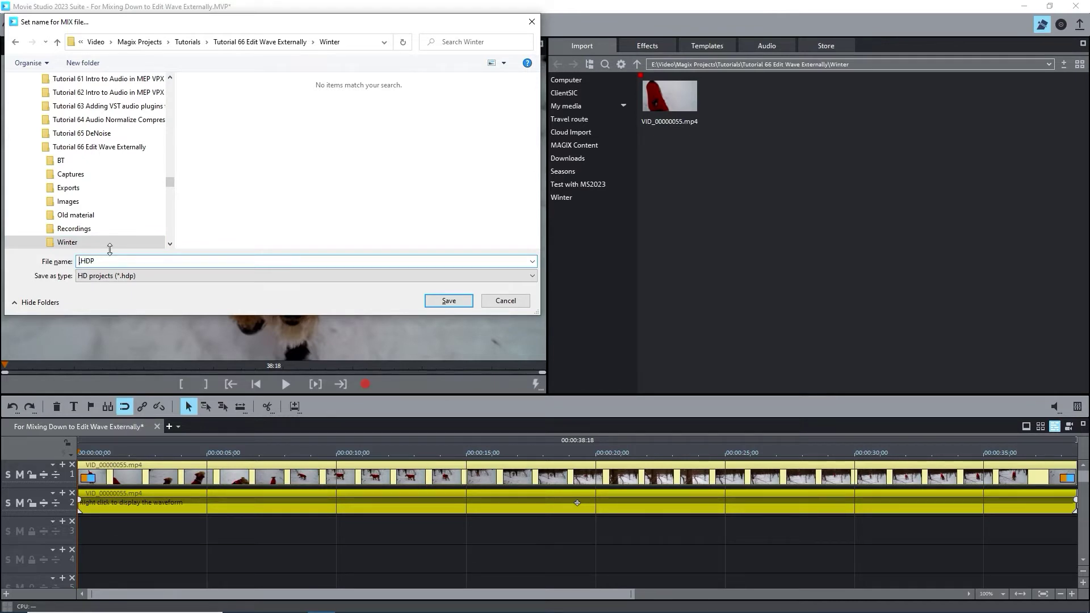
pyautogui.write('VID_0000000055 AUDIO.')
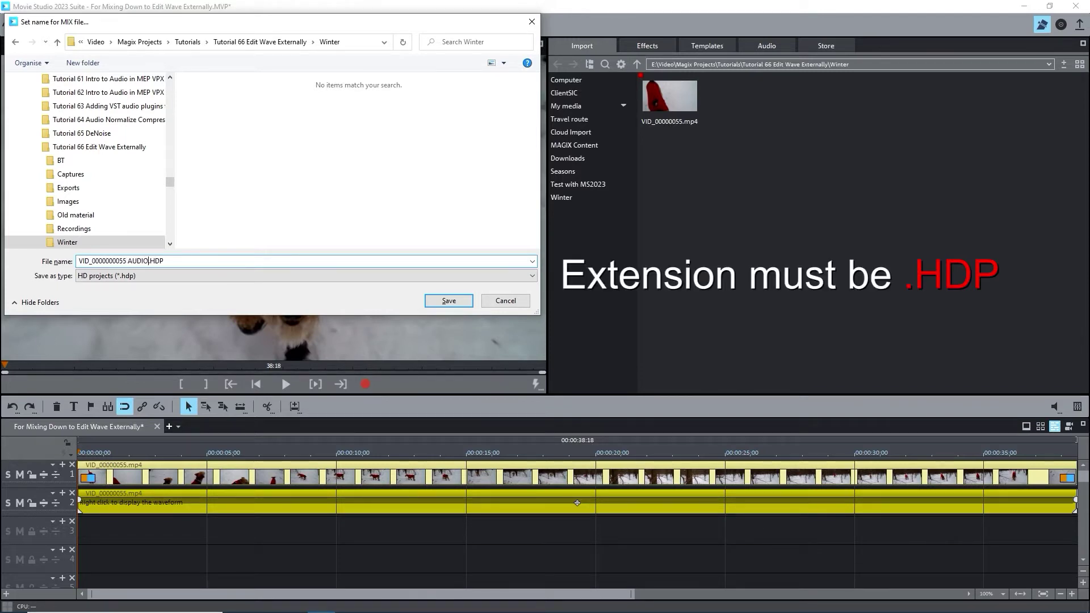
pyautogui.click(444, 300)
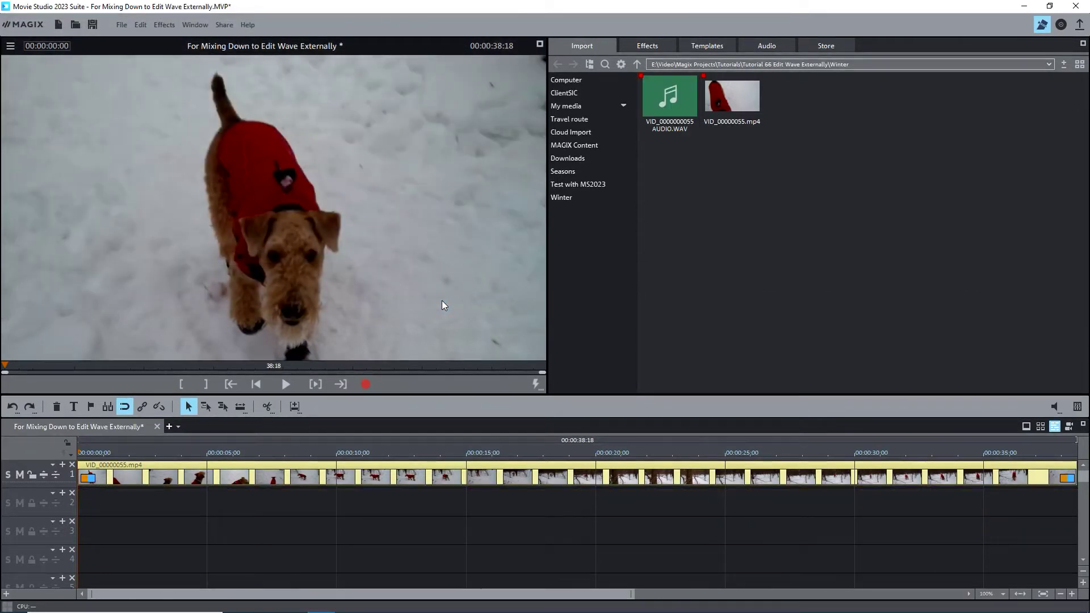
# Select the track-2 WAV audio clip alone and send it to the external editor with Edit wave externally
pyautogui.click(292, 501)
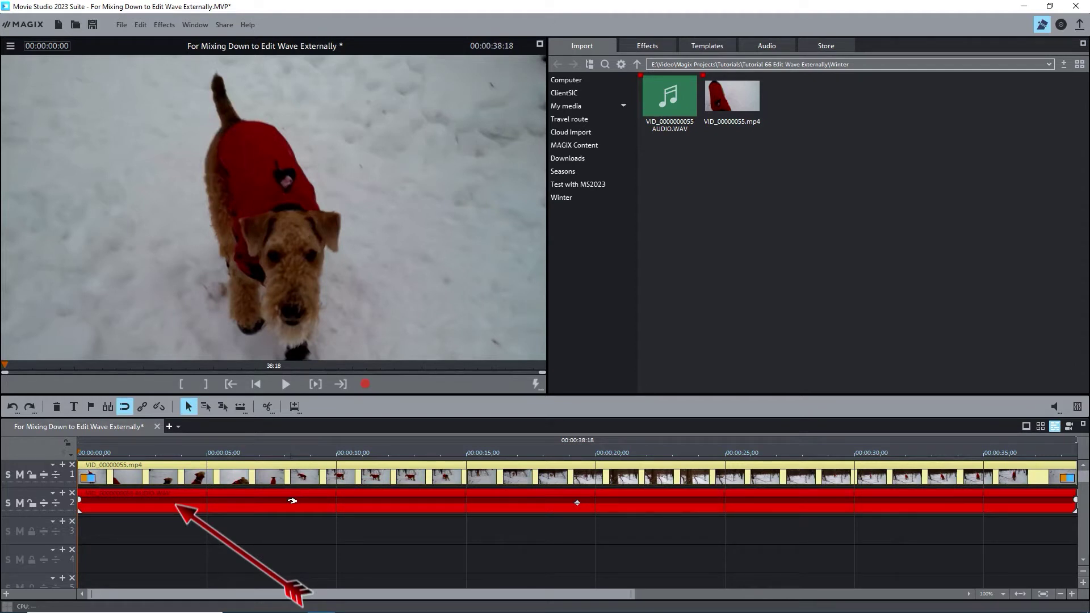
pyautogui.click(292, 500)
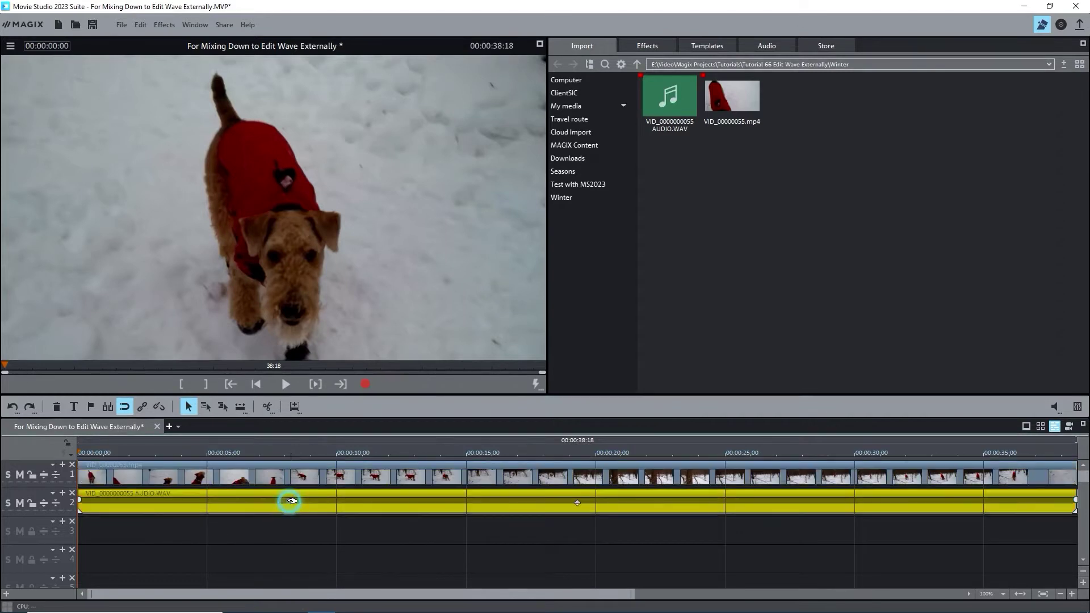
pyautogui.click(289, 469)
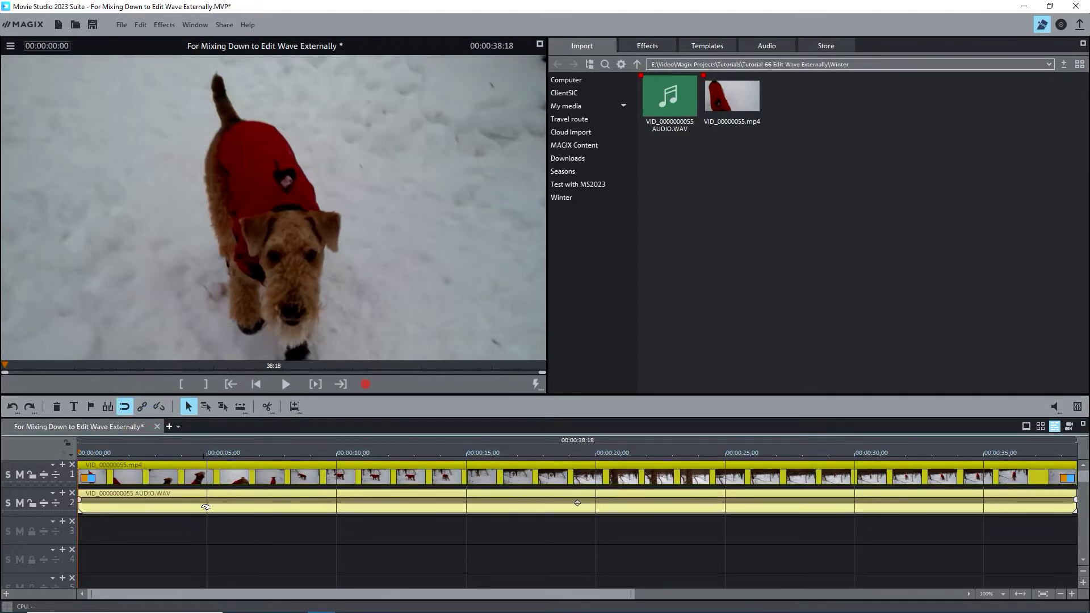
pyautogui.click(207, 536)
pyautogui.click(215, 499)
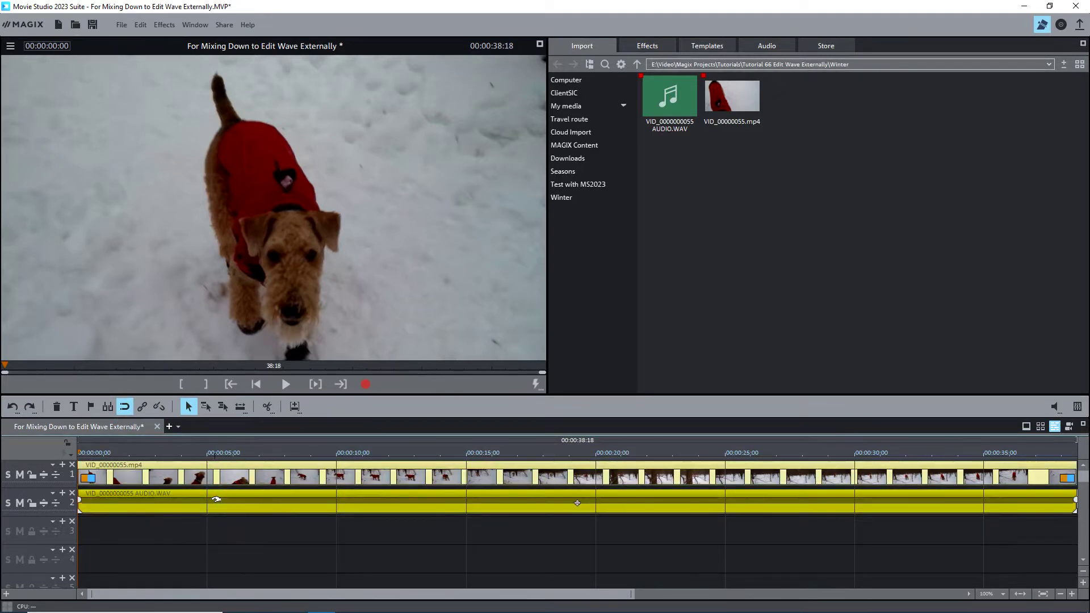
pyautogui.rightClick(216, 500)
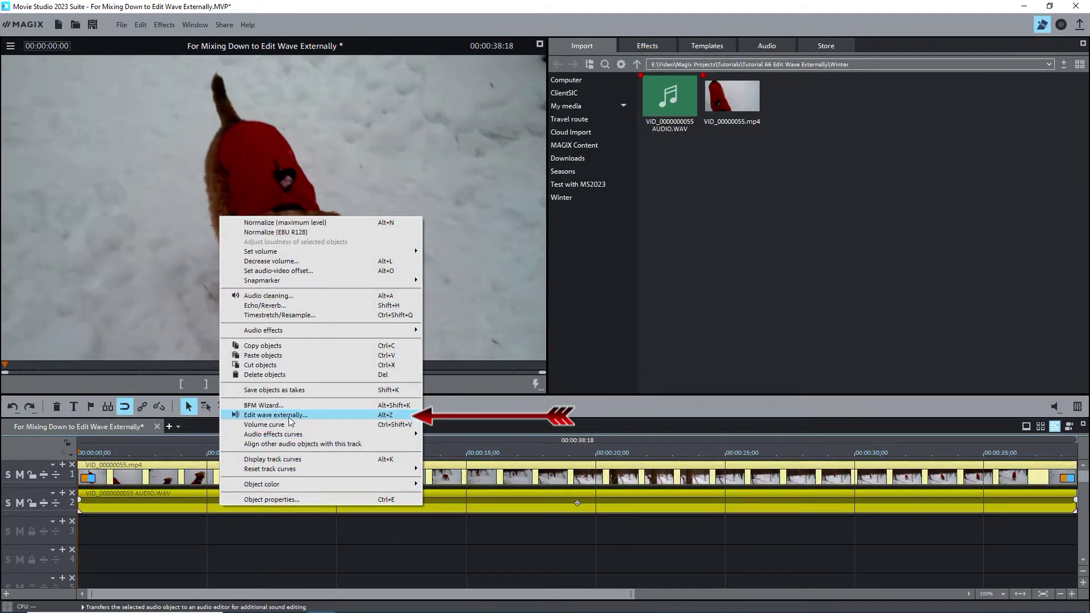
pyautogui.click(289, 415)
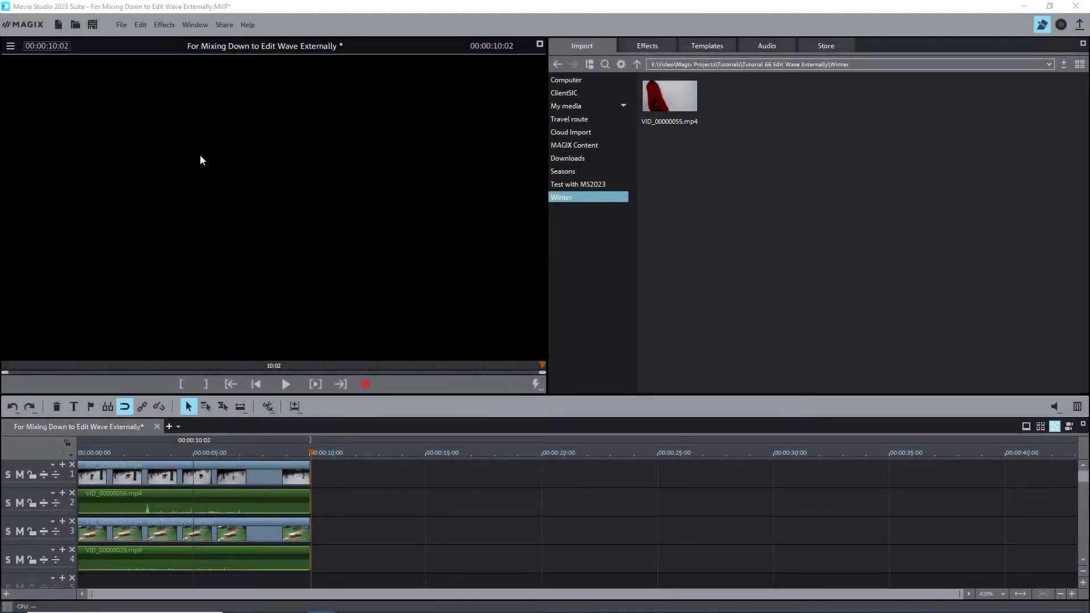
# Confirm the Program settings and select the VID_00000056 audio on track 2
pyautogui.press('y')
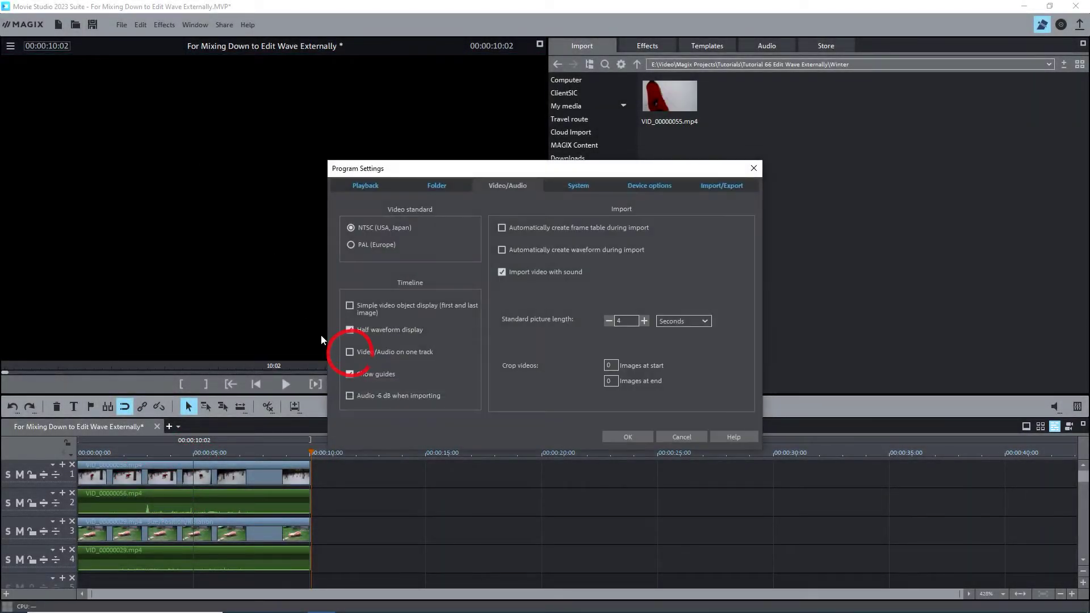
pyautogui.click(614, 434)
pyautogui.click(223, 476)
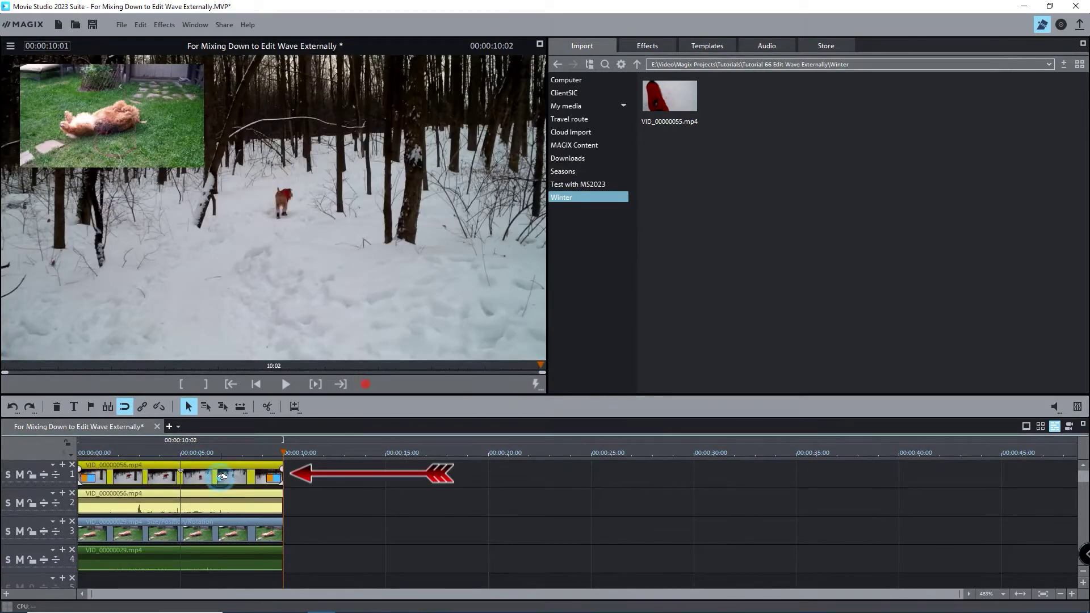
pyautogui.click(207, 533)
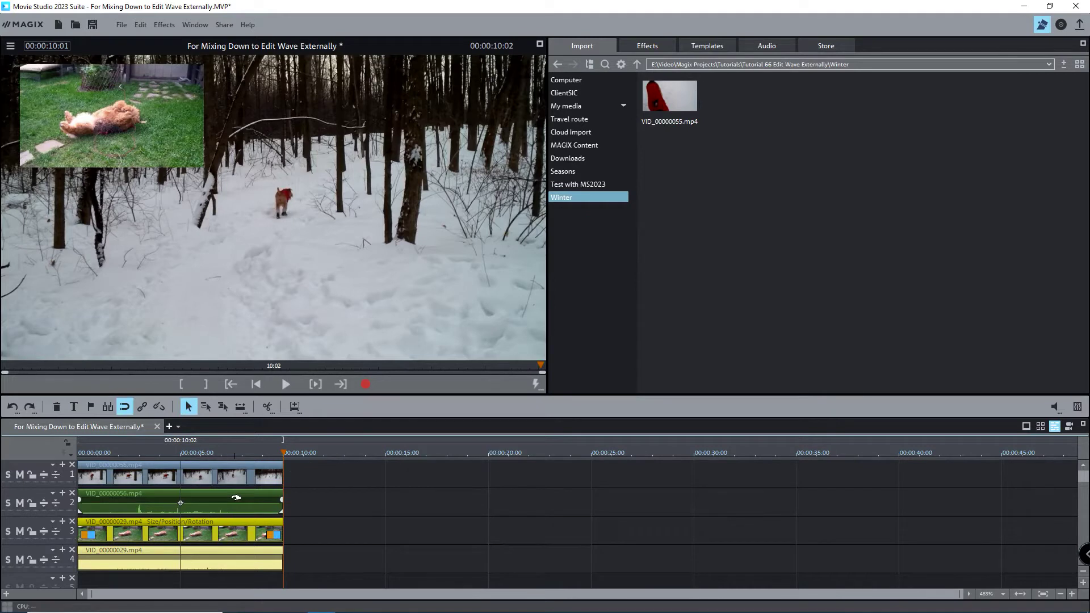
pyautogui.click(236, 497)
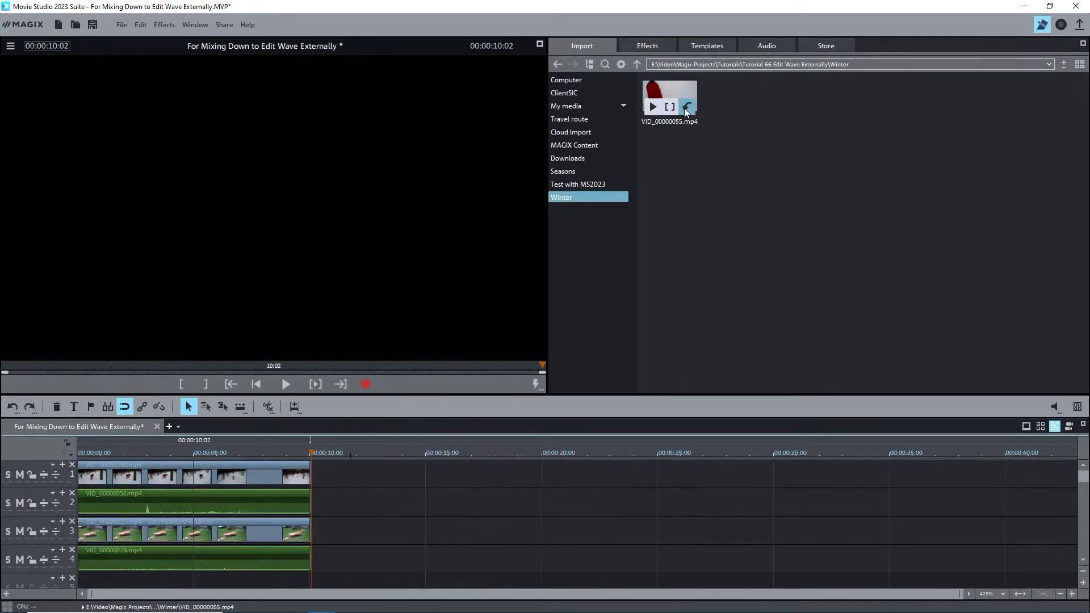
# Insert VID_00000055.mp4 at the playhead and drag the VID_00000029 clips right to start there
pyautogui.click(686, 108)
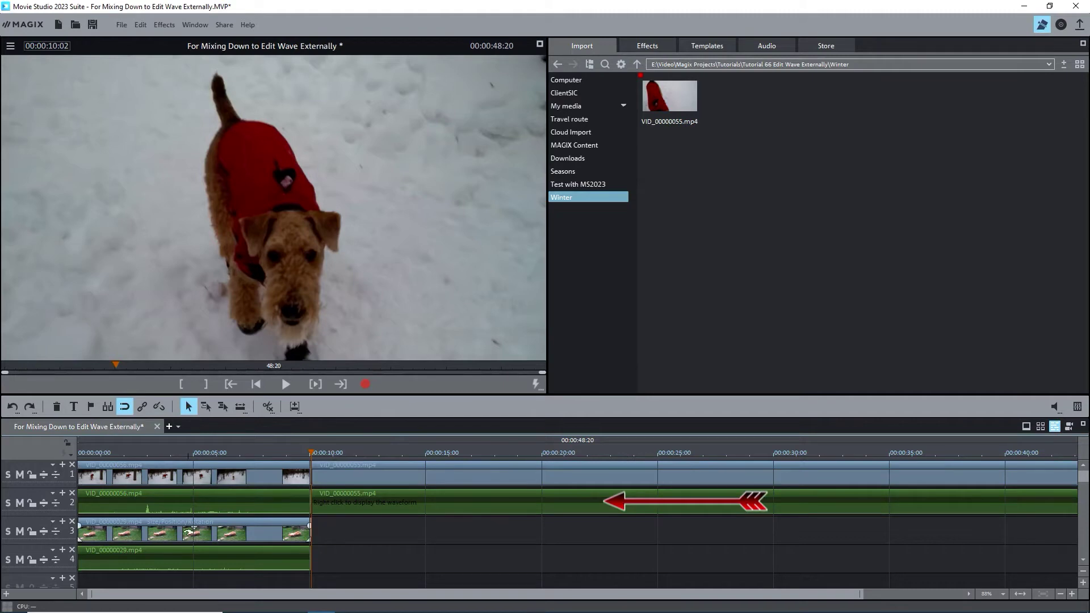
pyautogui.moveTo(153, 532); pyautogui.dragTo(386, 534)
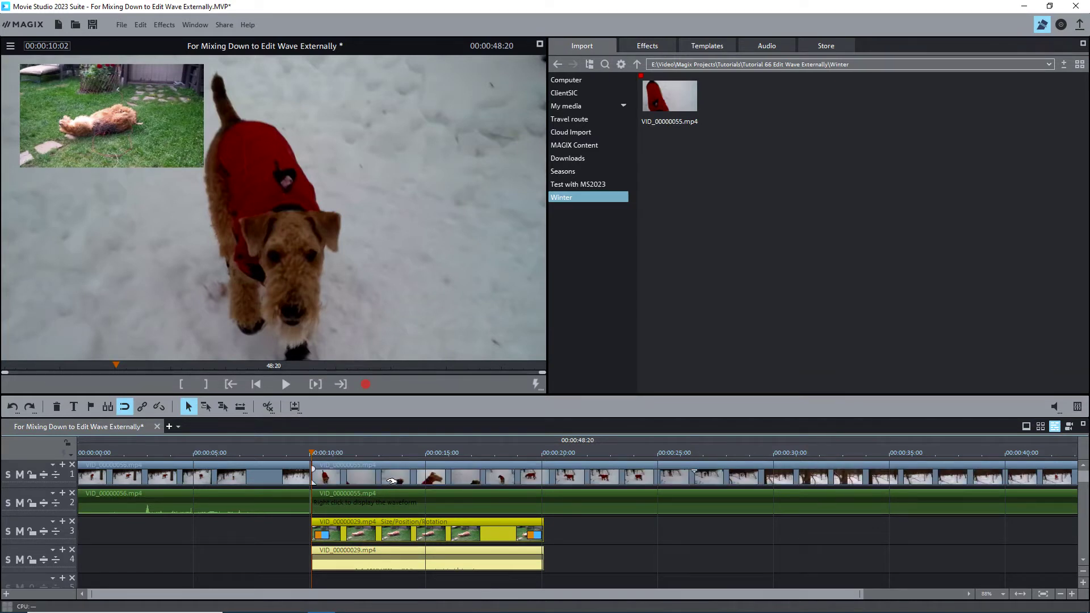
pyautogui.scroll(-1, 287, 454)
# Mark the play range from 00:00:10:02 to the project's end with I and O
pyautogui.click(284, 453)
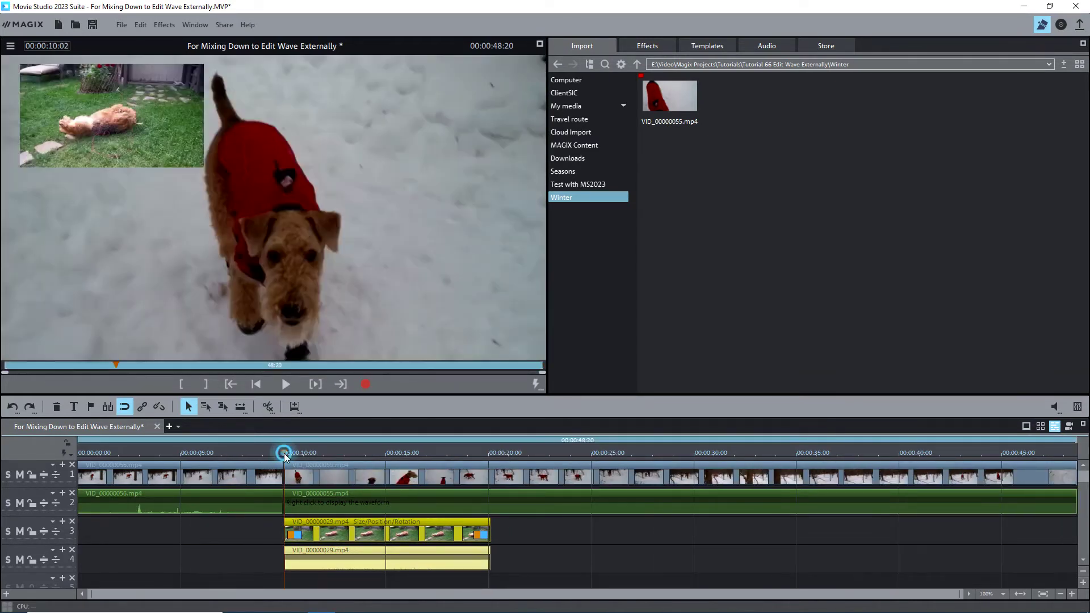
pyautogui.press('i')
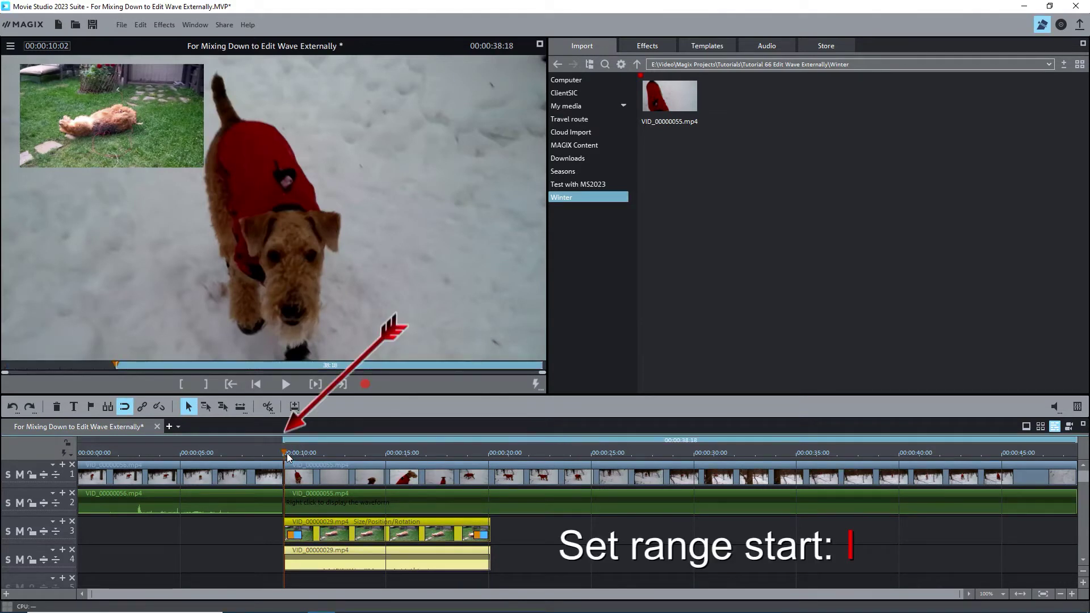
pyautogui.click(1070, 452)
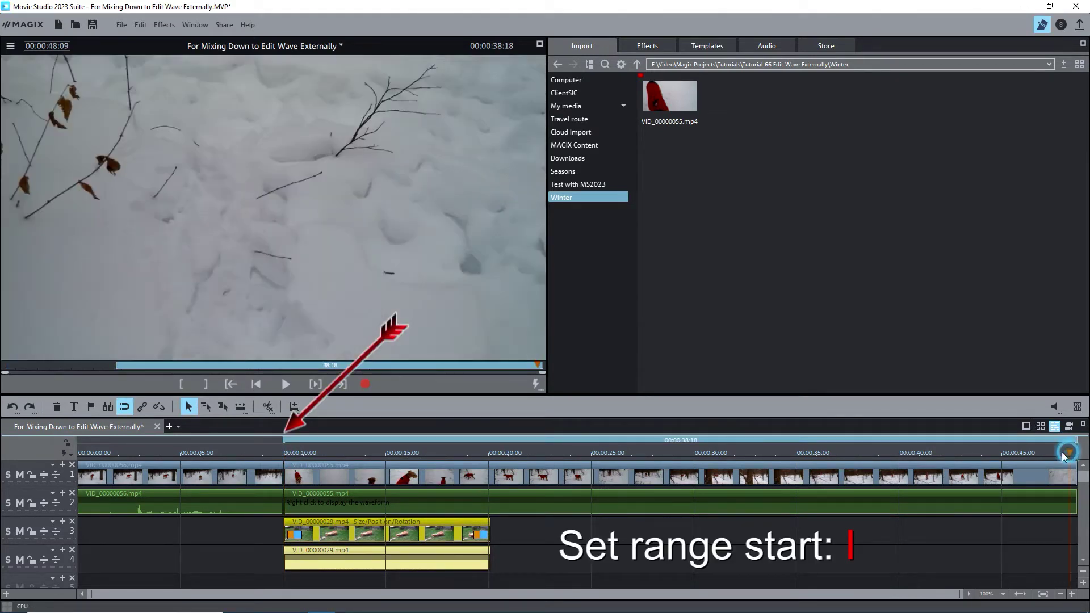
pyautogui.press('o')
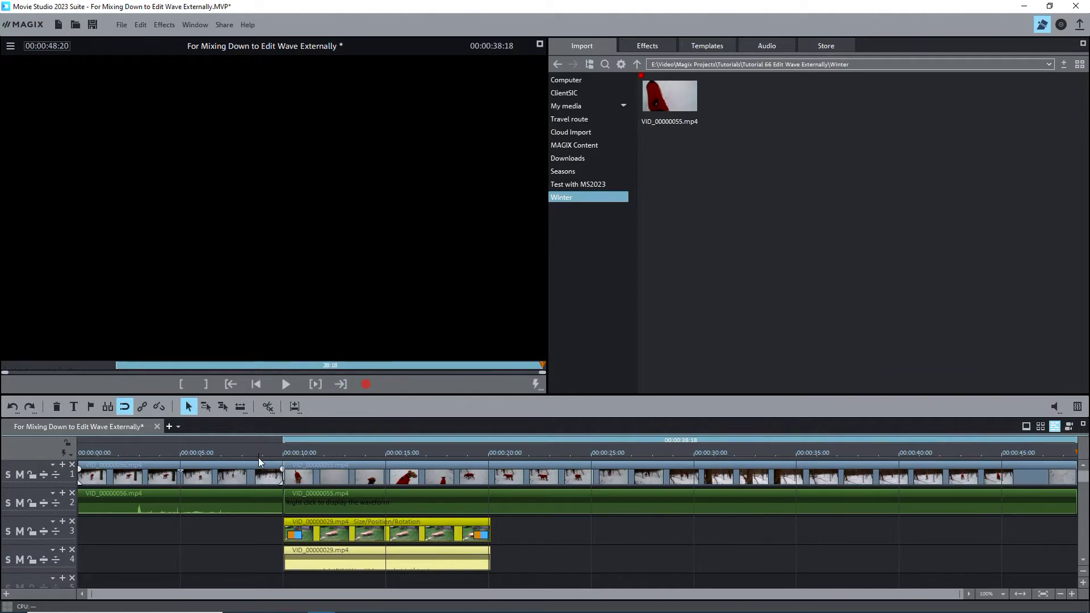
pyautogui.click(283, 453)
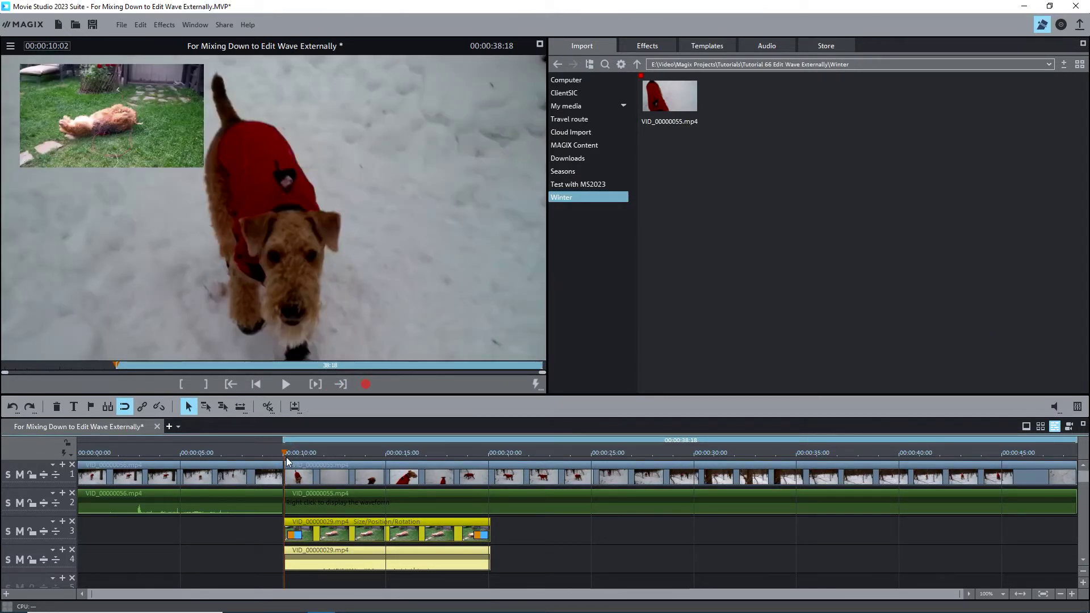
# Solo track 2 and select the VID_00000055 audio clip on it
pyautogui.click(8, 503)
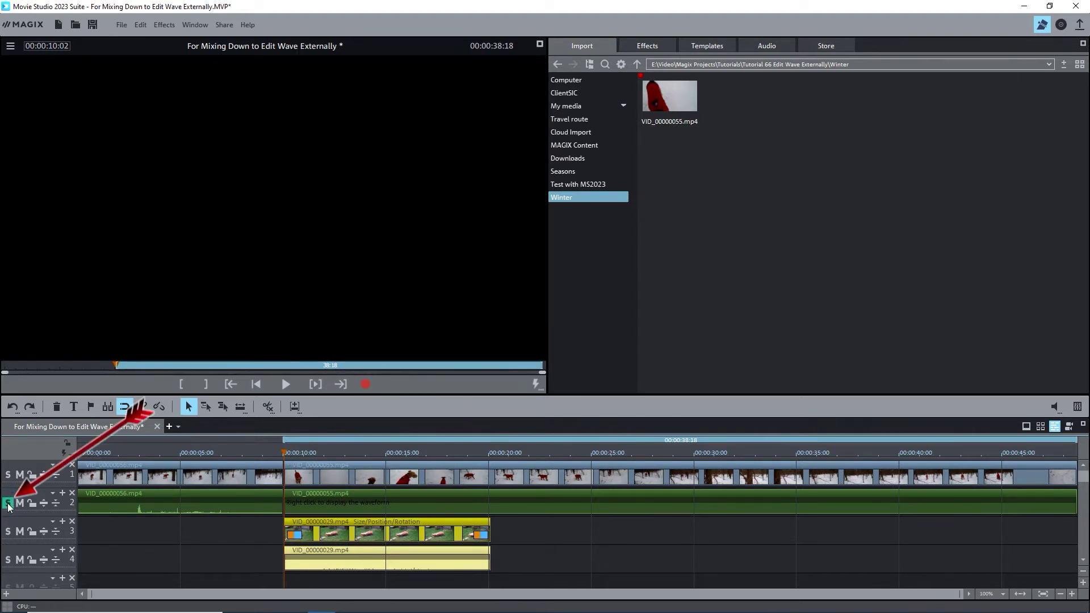
pyautogui.click(476, 500)
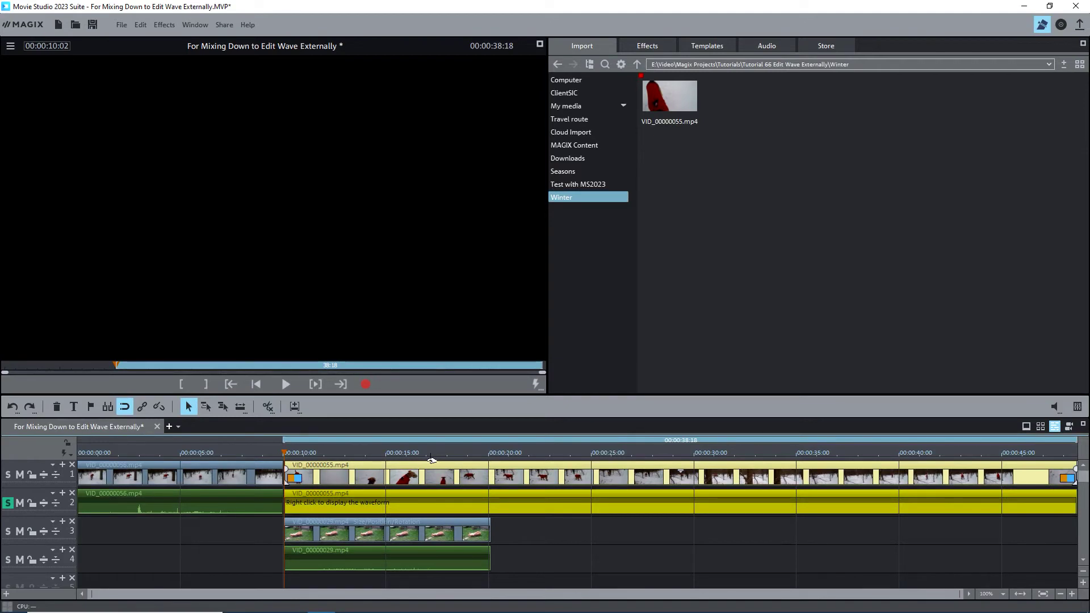
pyautogui.click(426, 498)
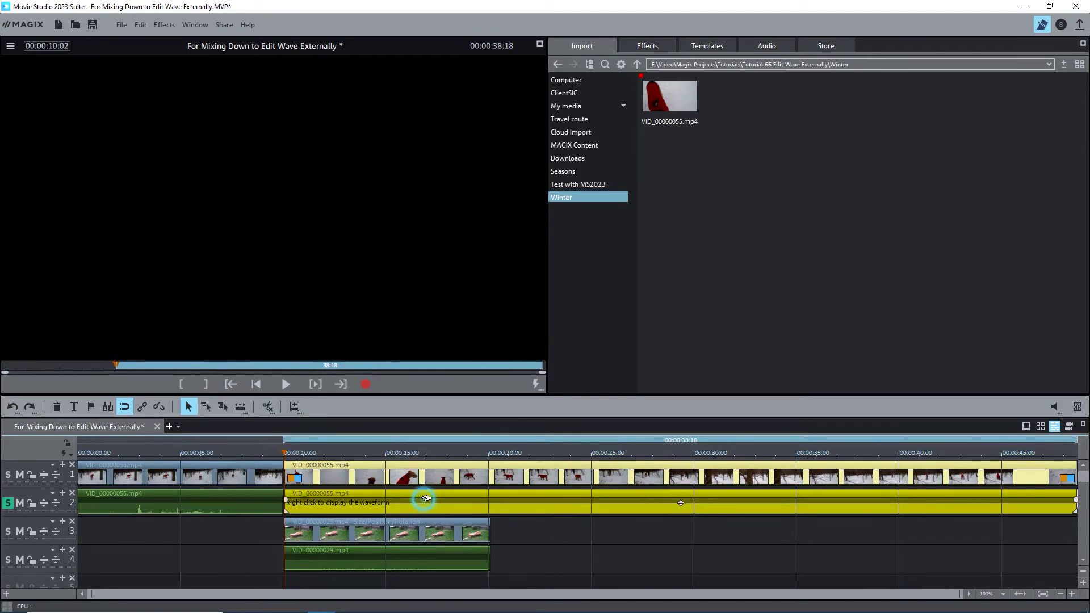
# Mix down only the marked range with Shift+D, saving it as 'VID_0000000.55 AUDIO' in Winter
pyautogui.click(422, 480)
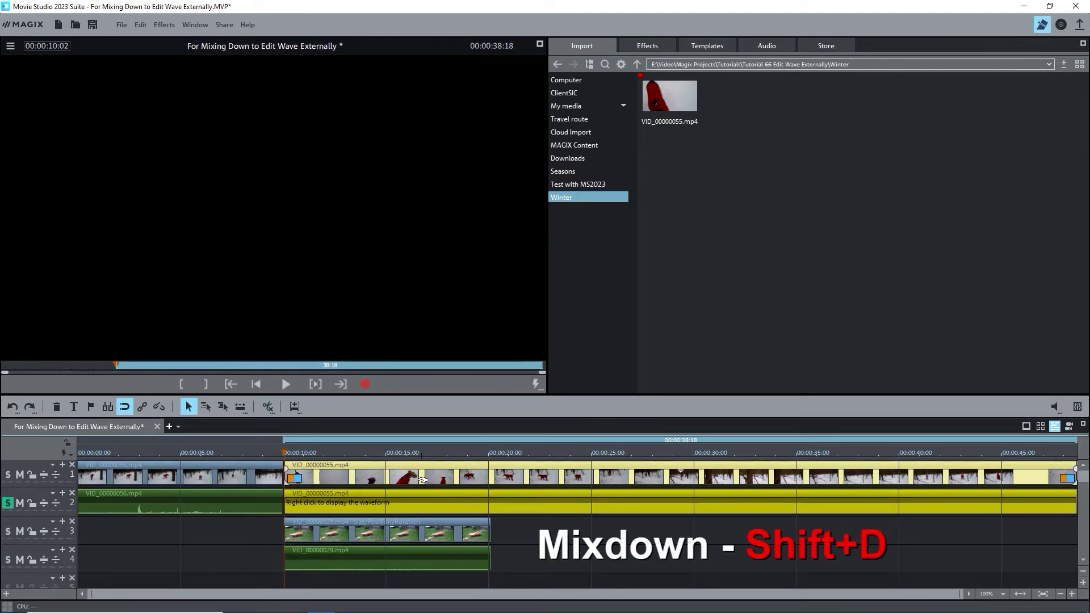
pyautogui.hotkey('shift', 'd')
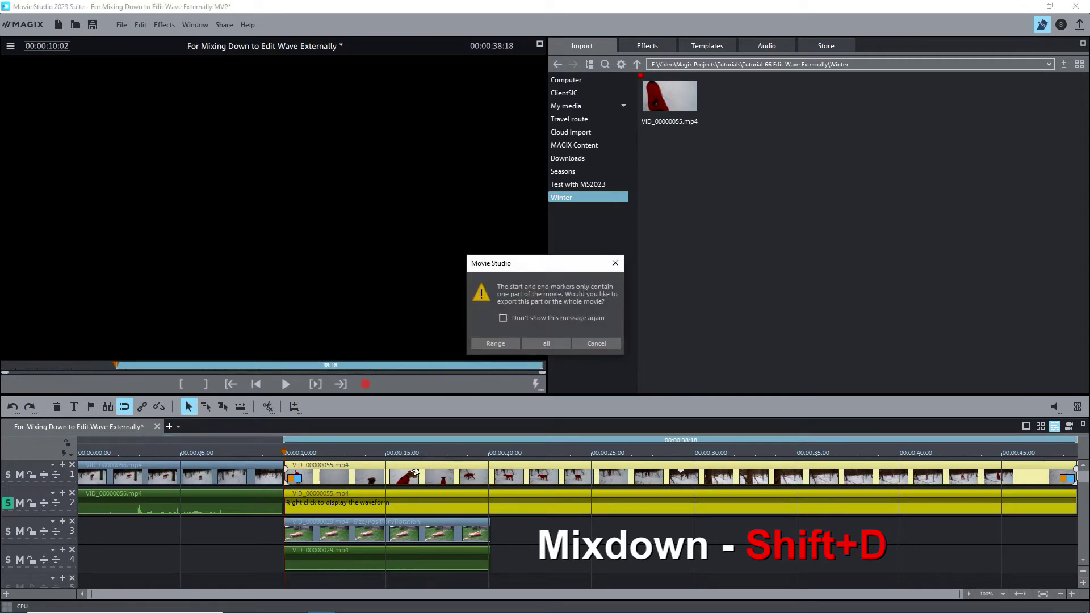
pyautogui.click(506, 345)
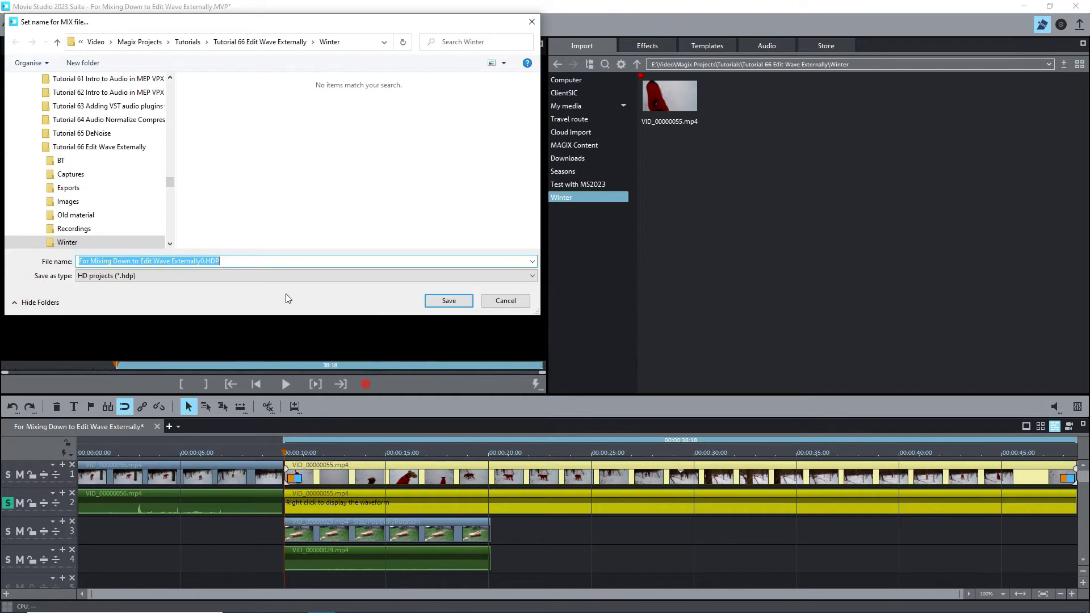
pyautogui.moveTo(203, 262); pyautogui.dragTo(53, 276)
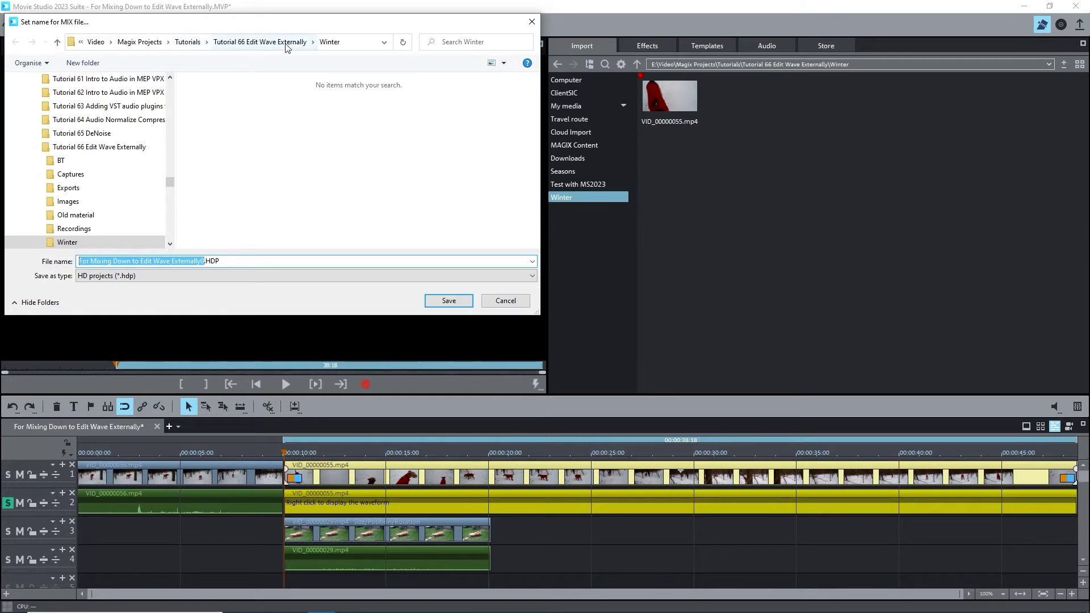
pyautogui.click(70, 243)
pyautogui.click(111, 261)
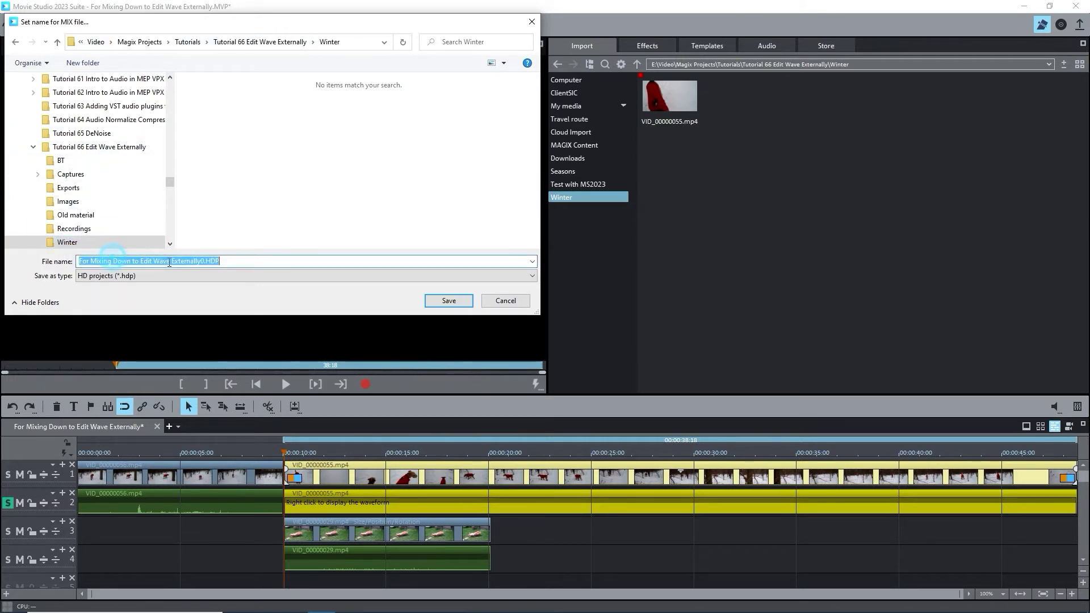
pyautogui.click(202, 261)
pyautogui.moveTo(201, 261); pyautogui.dragTo(75, 262)
pyautogui.press('BackSpace')
pyautogui.press('Delete')
pyautogui.press('Delete')
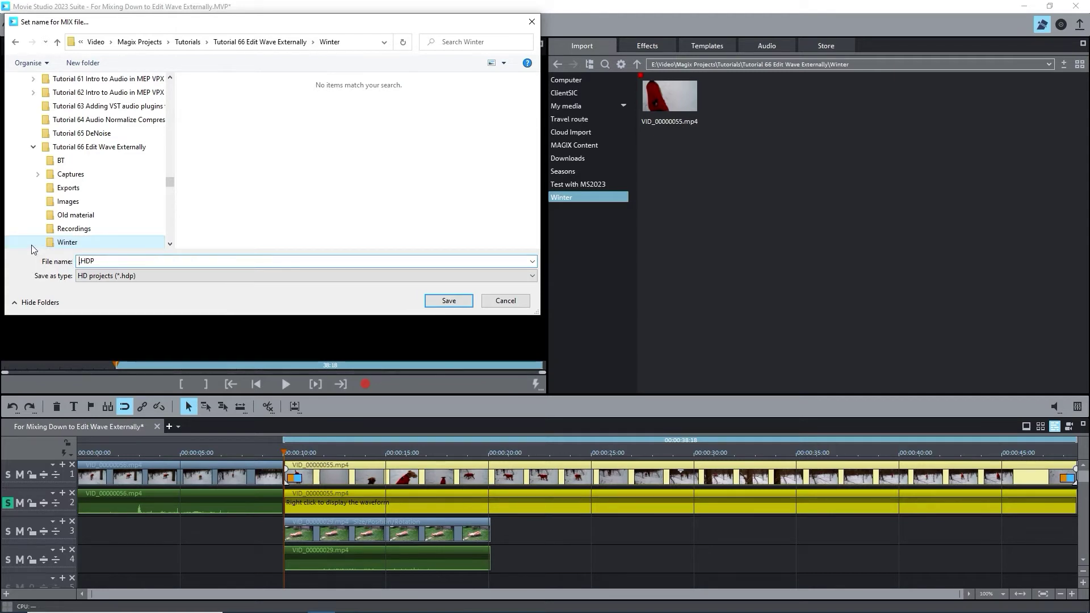
pyautogui.write('VID')
pyautogui.write('_0000000')
pyautogui.write('.')
pyautogui.write('55')
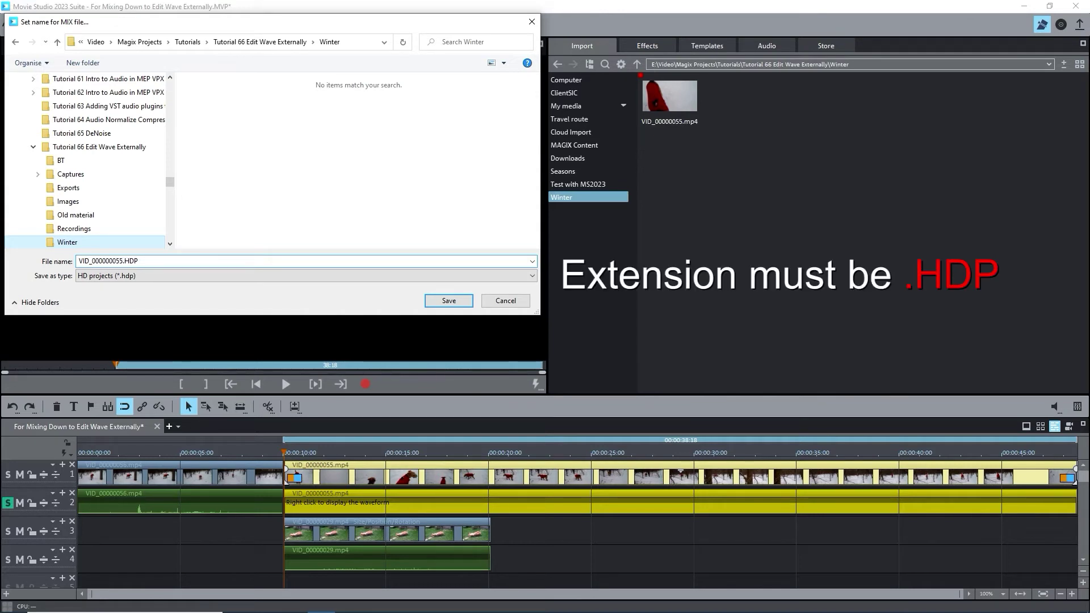
pyautogui.write(' AUDIO')
pyautogui.press('Return')
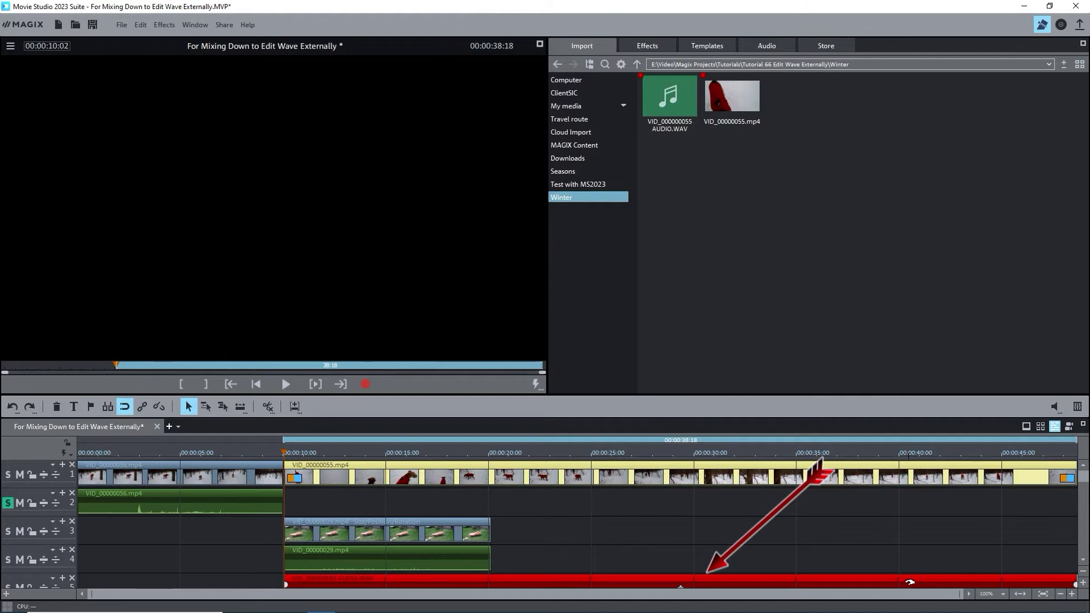
# Scroll down to track 5 and select the new red WAV clip there
pyautogui.click(1082, 559)
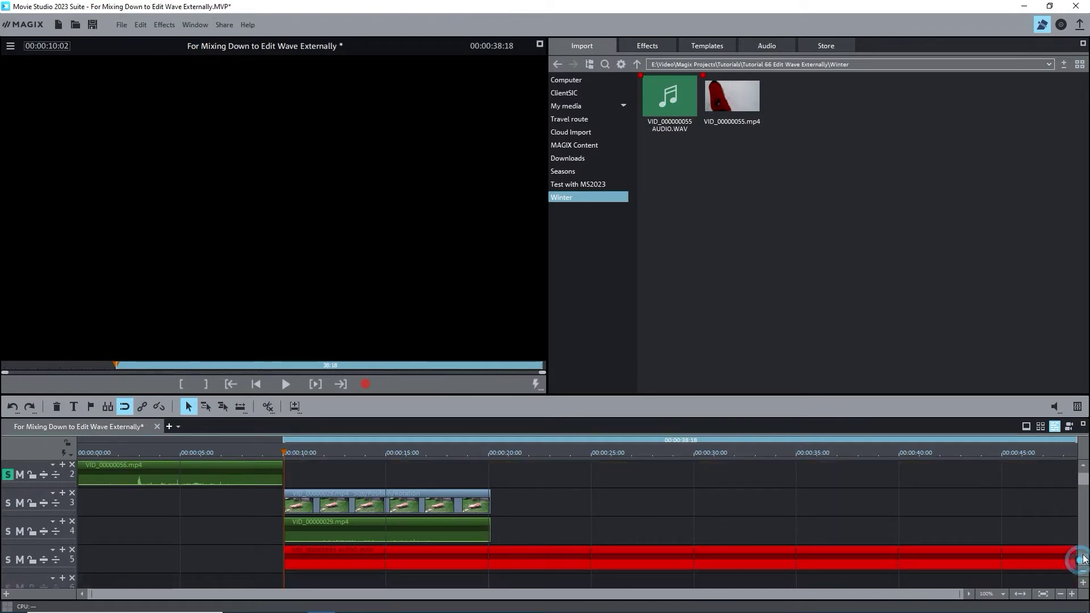
pyautogui.click(1083, 467)
# Drop the WAV clip onto track 2 and group it with the VID_00000055 video clip
pyautogui.moveTo(576, 580); pyautogui.dragTo(576, 509)
pyautogui.click(569, 546)
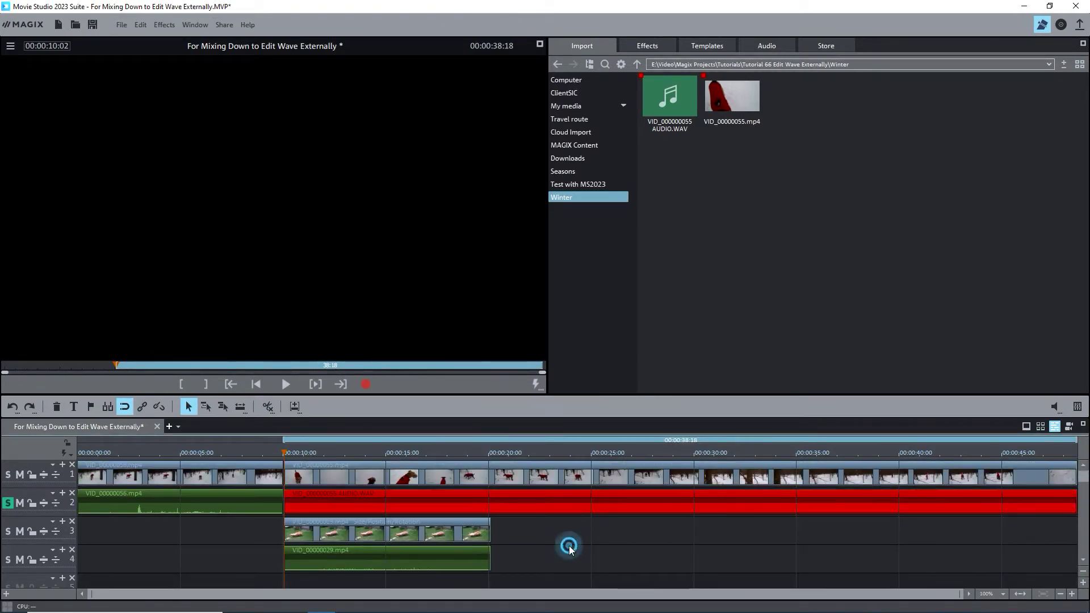
pyautogui.click(574, 461)
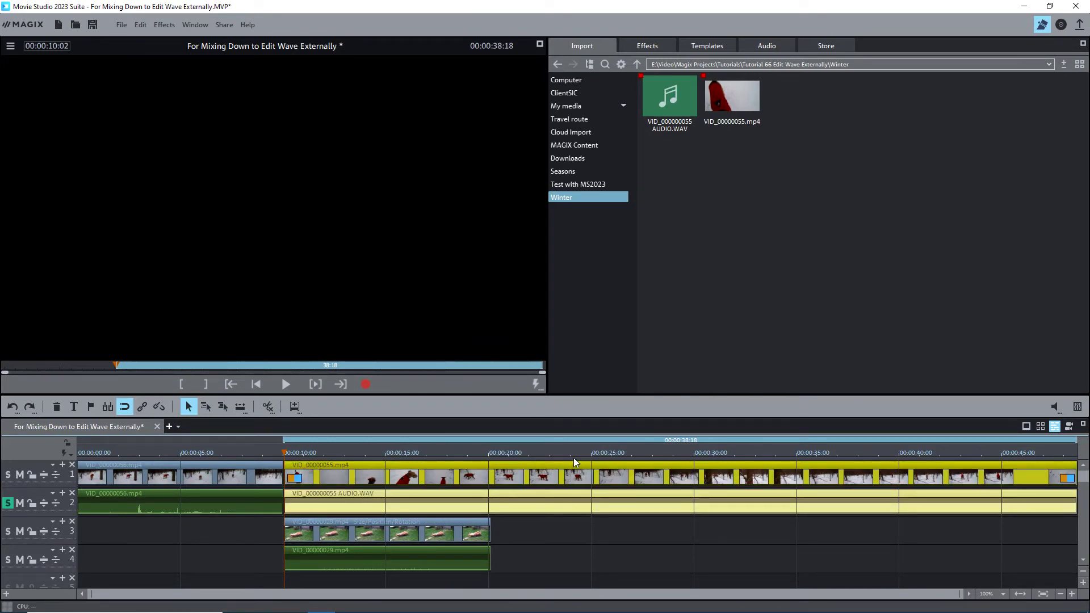
pyautogui.click(142, 406)
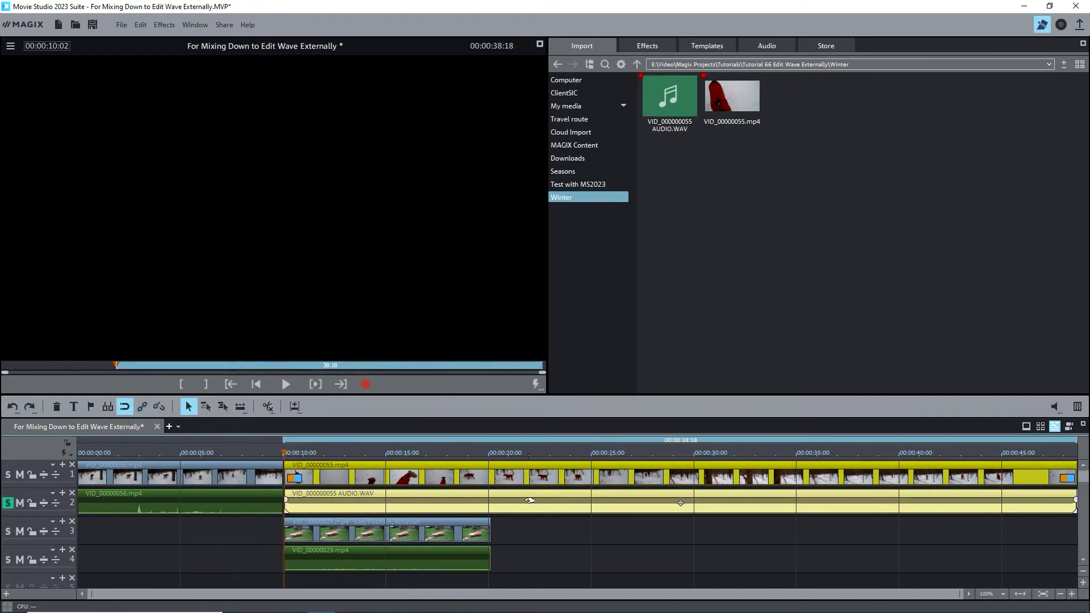
pyautogui.click(529, 500)
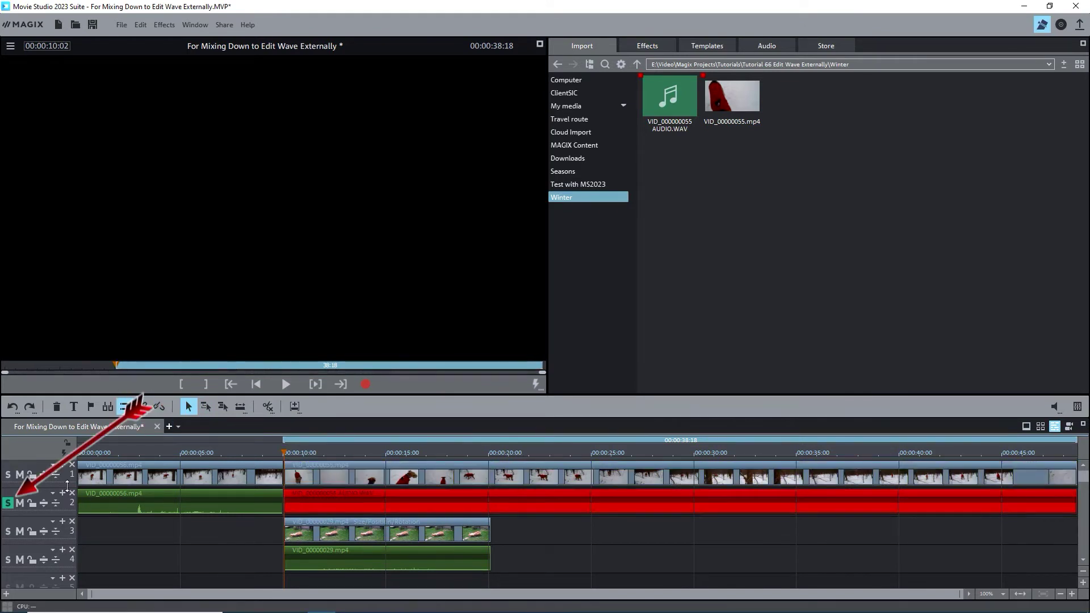
# Unsolo track 2 and open the WAV in Music Editor 3, closing it without saving
pyautogui.click(7, 503)
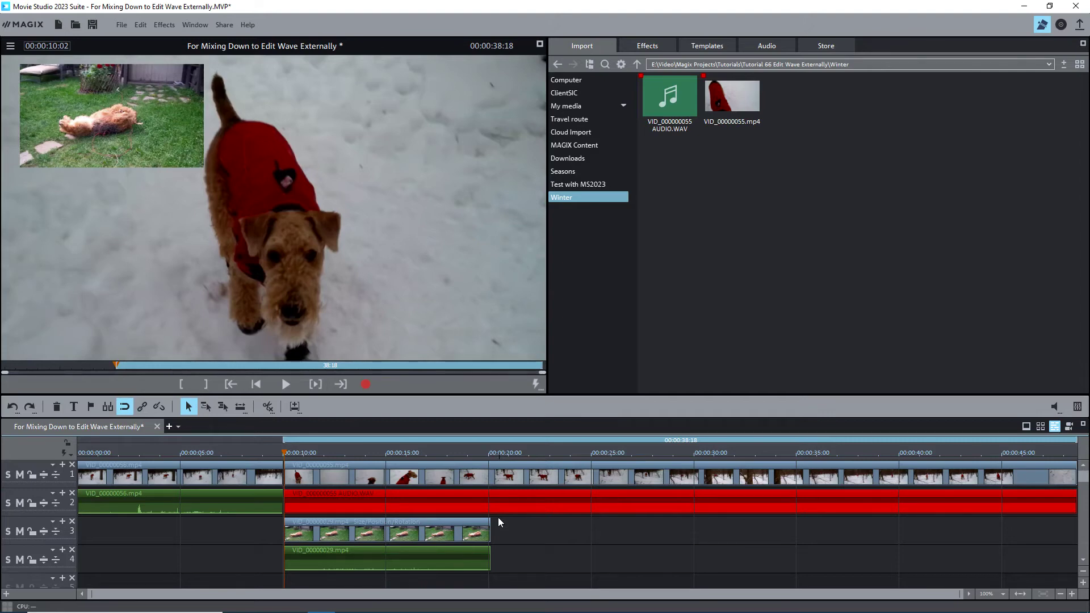
pyautogui.rightClick(503, 501)
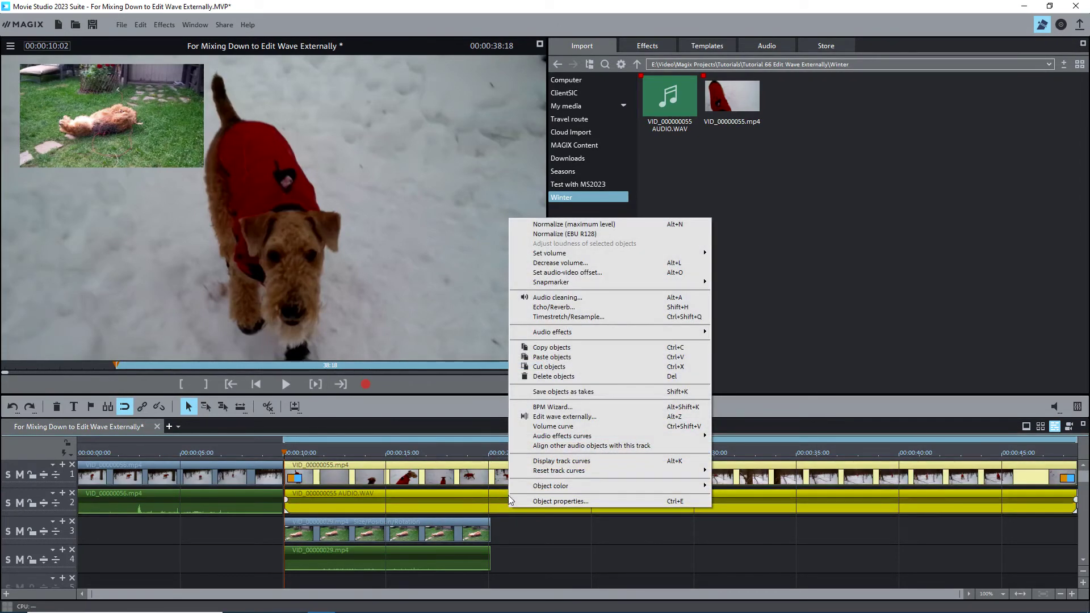
pyautogui.click(549, 417)
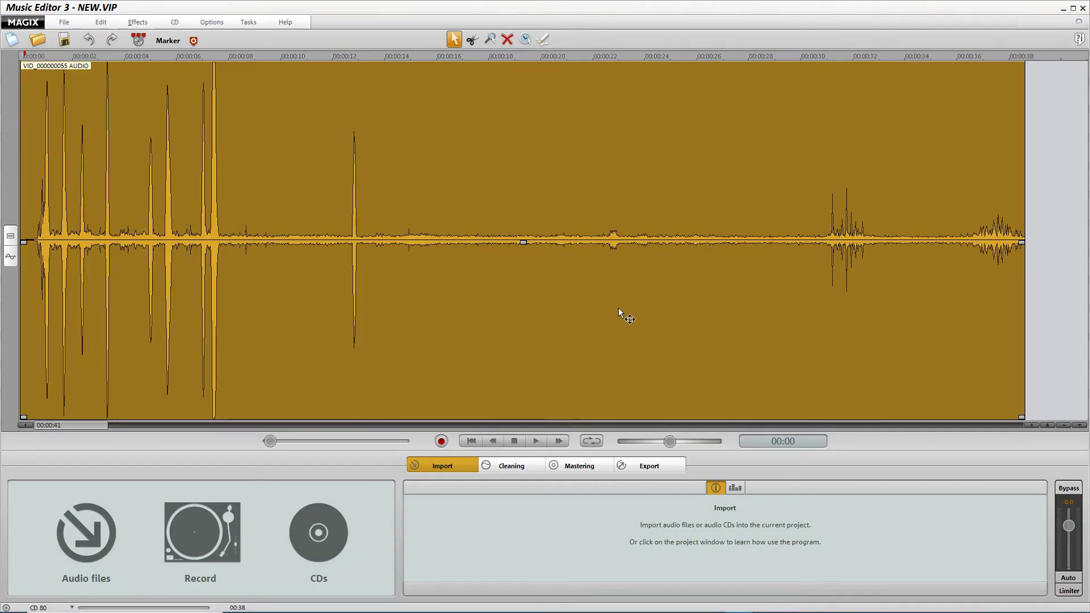
pyautogui.click(1083, 8)
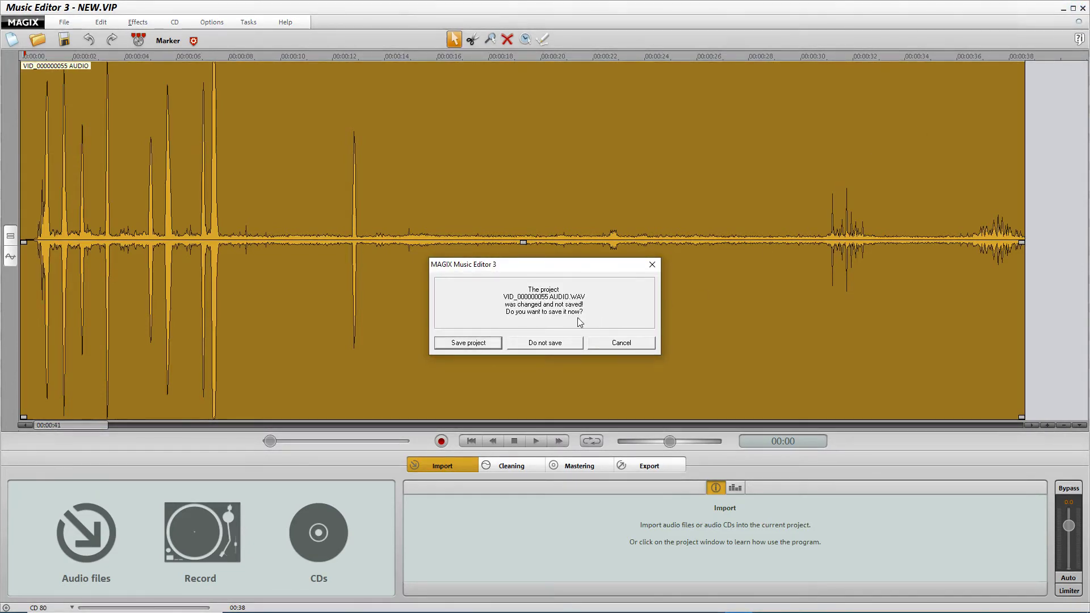
pyautogui.click(545, 343)
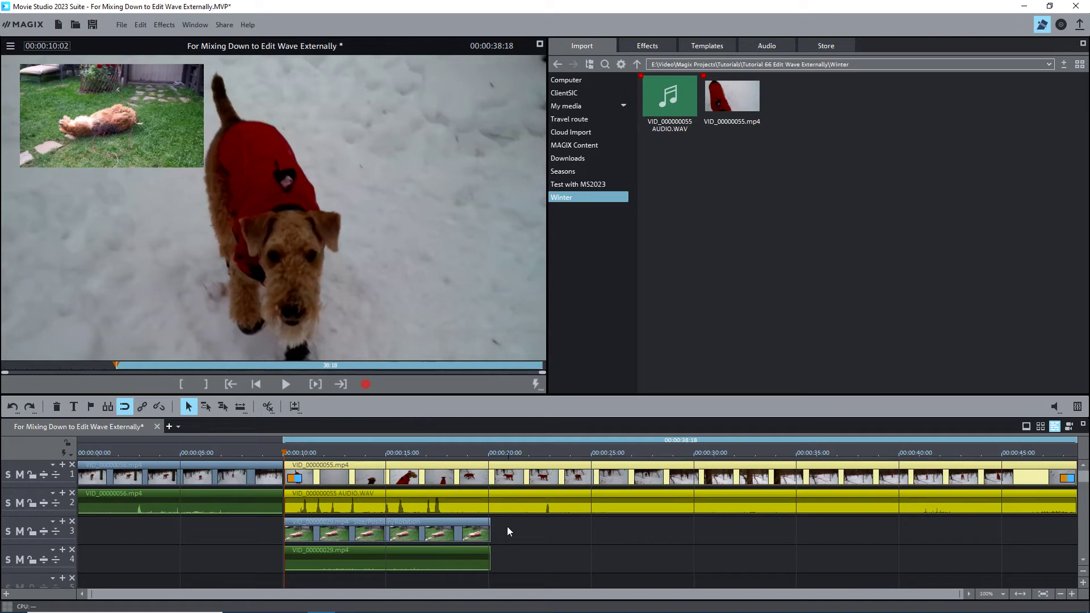
# Turn off the track-4 VID_00000029 clip's volume and set the range end near 00:00:20:04
pyautogui.click(391, 532)
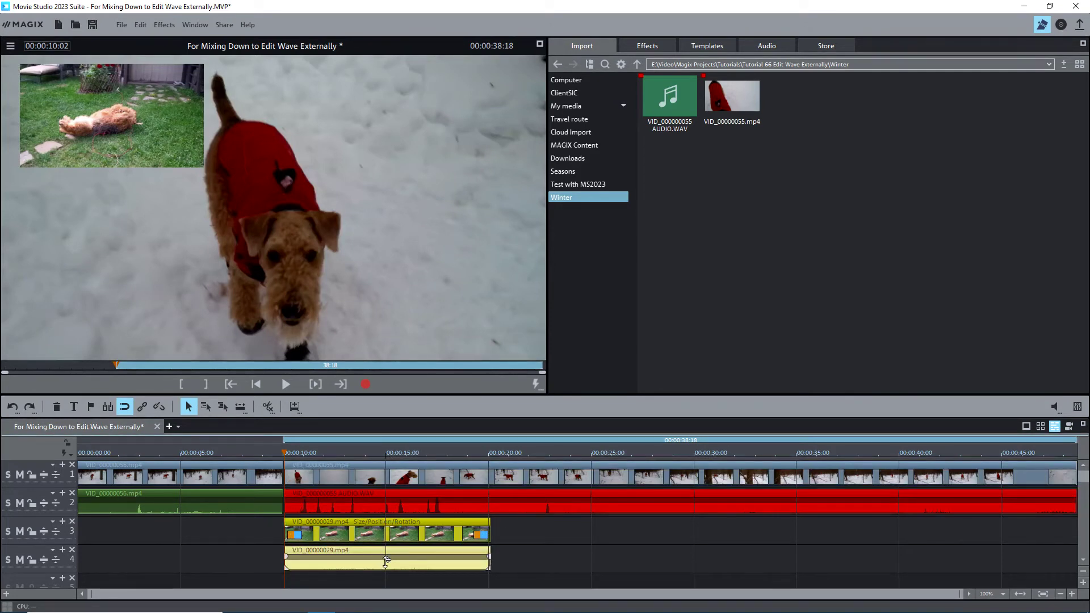
pyautogui.moveTo(386, 560); pyautogui.dragTo(387, 482)
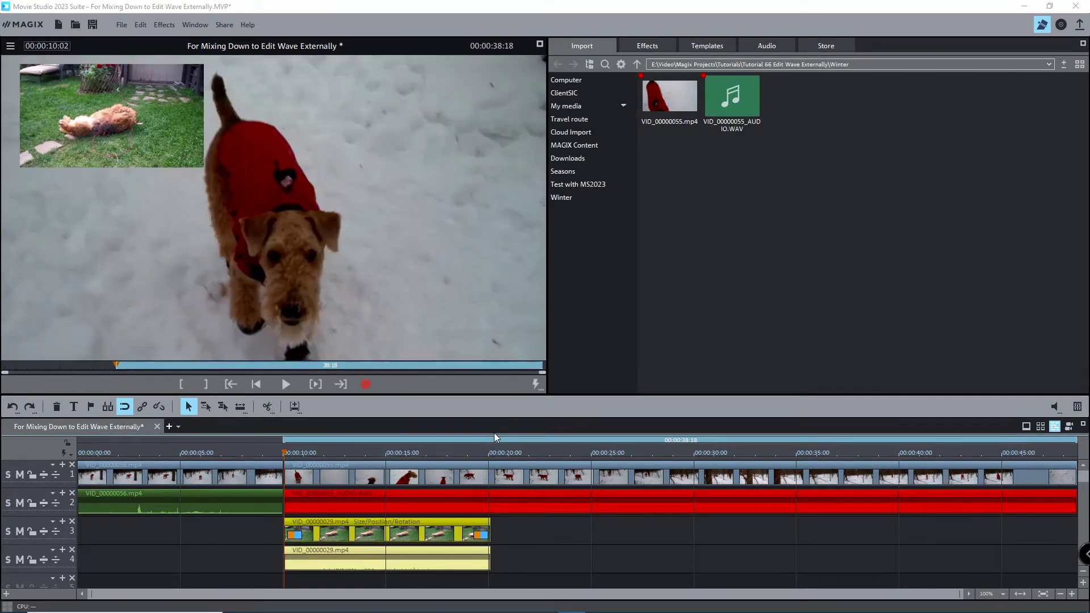
pyautogui.click(490, 453)
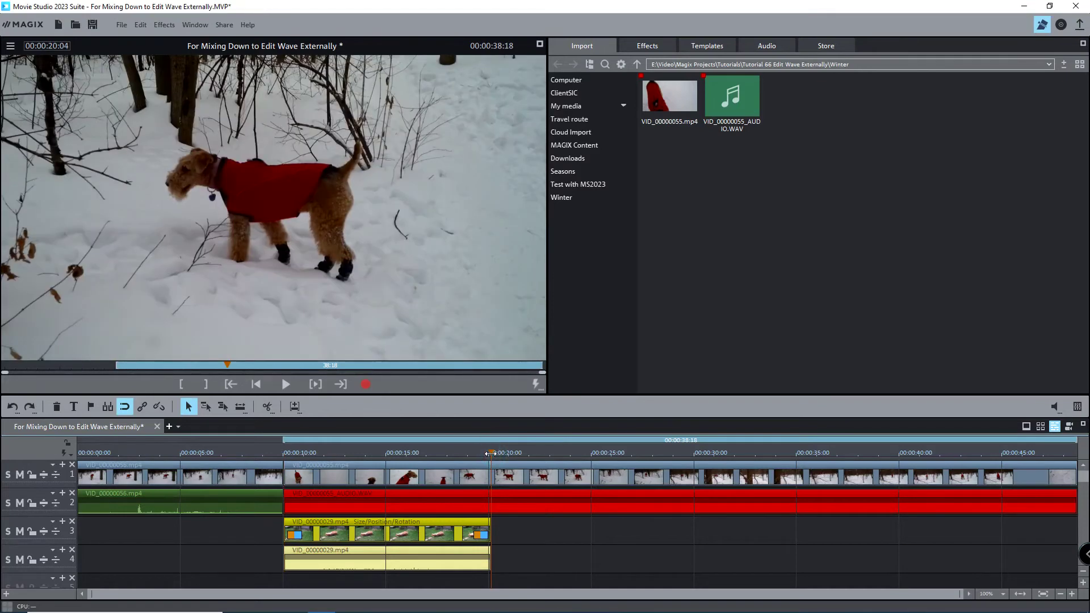
pyautogui.rightClick(490, 452)
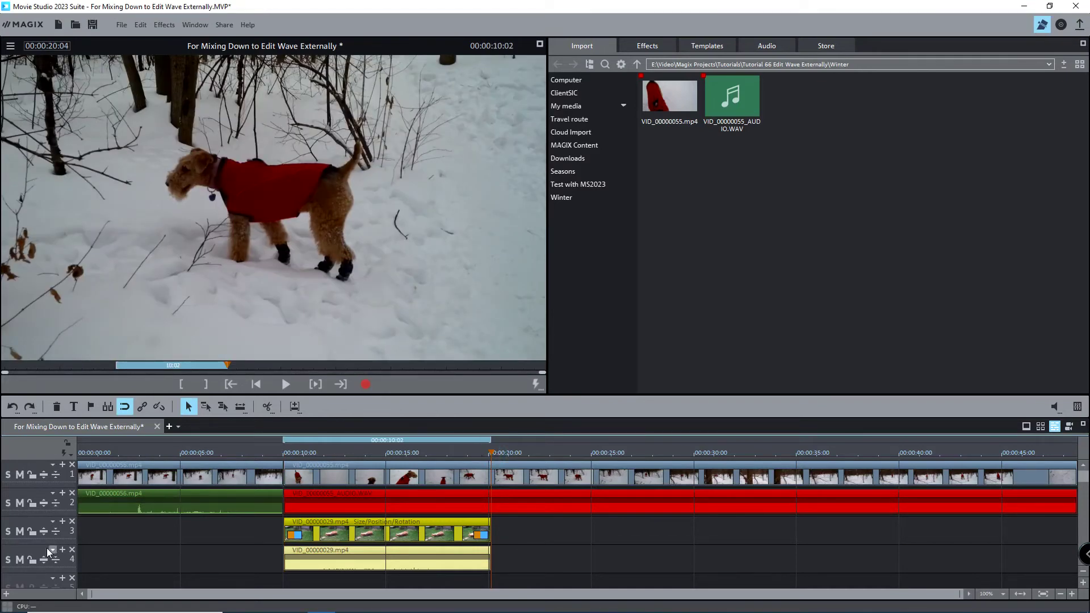
# Solo track 4, export the range as VID_00000029_AUDIO.WAV, and group it with the track-3 video
pyautogui.click(8, 559)
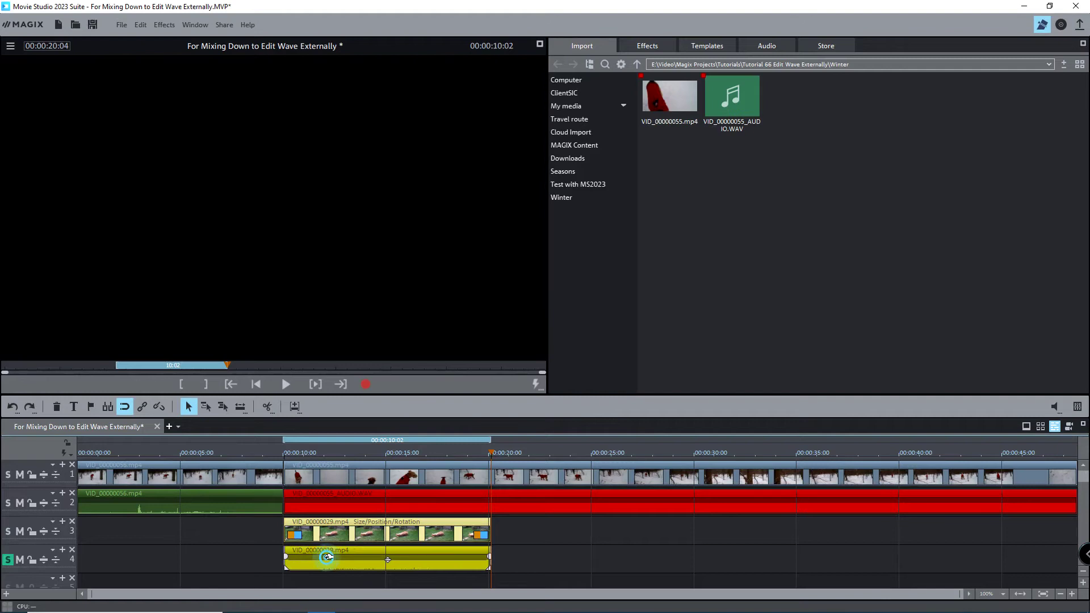
pyautogui.click(498, 339)
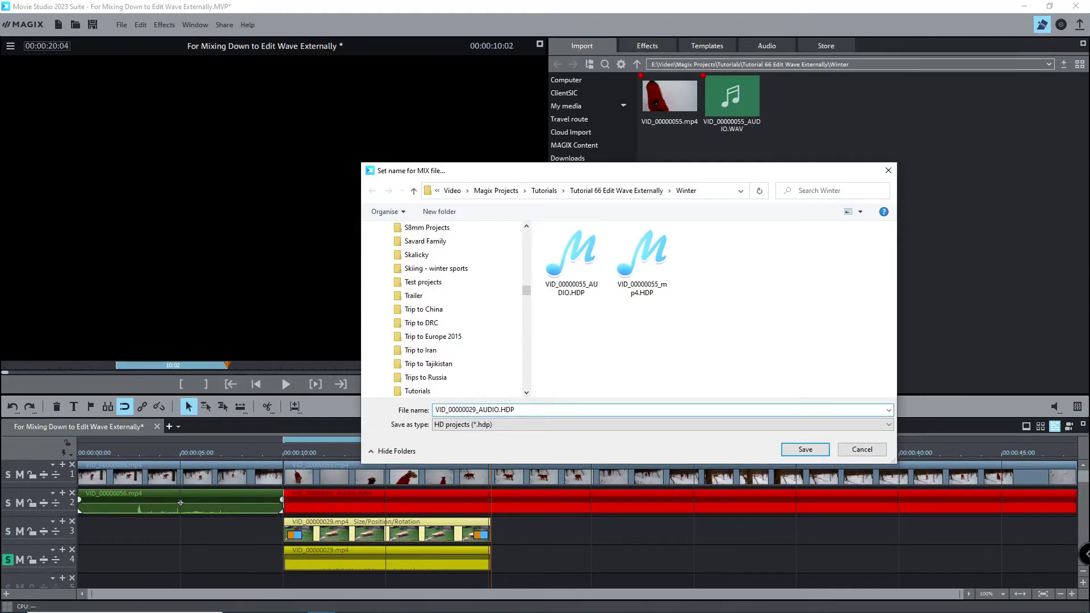
pyautogui.press('Return')
pyautogui.moveTo(360, 578); pyautogui.dragTo(397, 528)
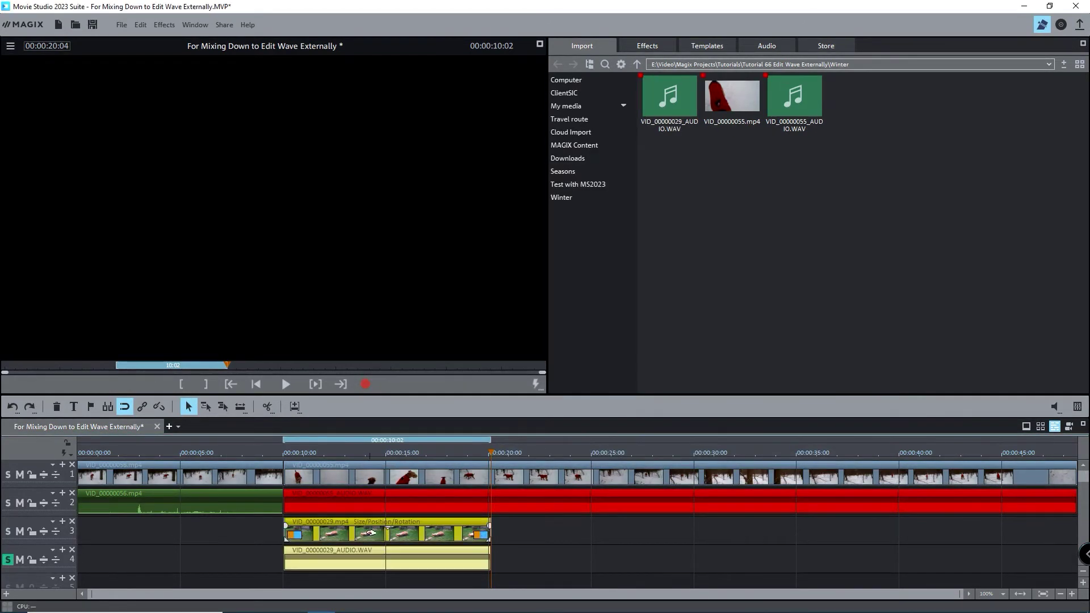
pyautogui.click(142, 406)
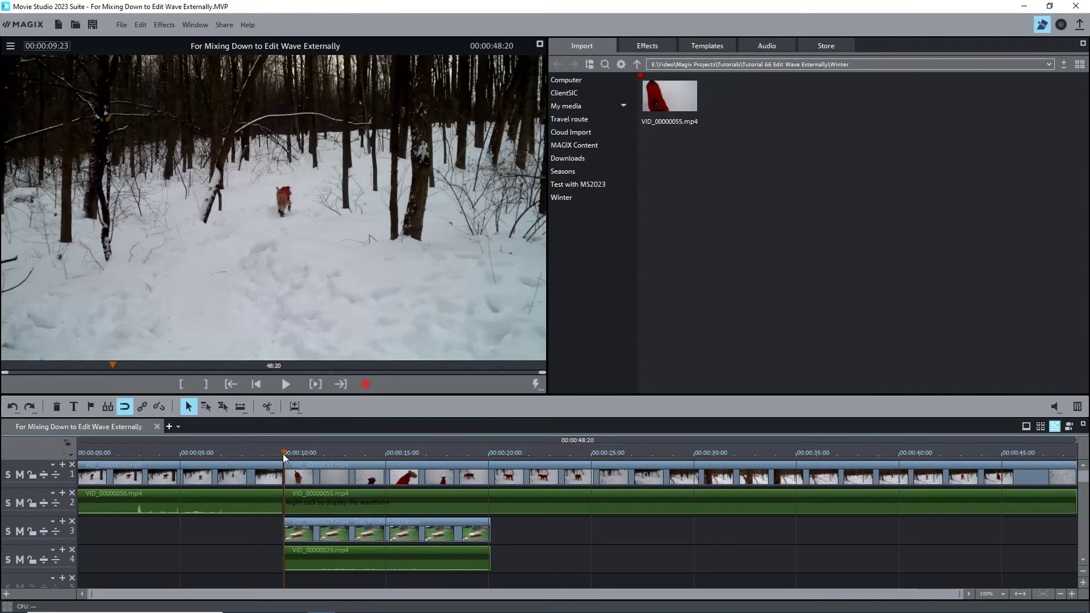
# Mark a range from 00:00:10:02 to the project end, solo track 2, and select the VID_00000055 video and audio clips
pyautogui.click(284, 453)
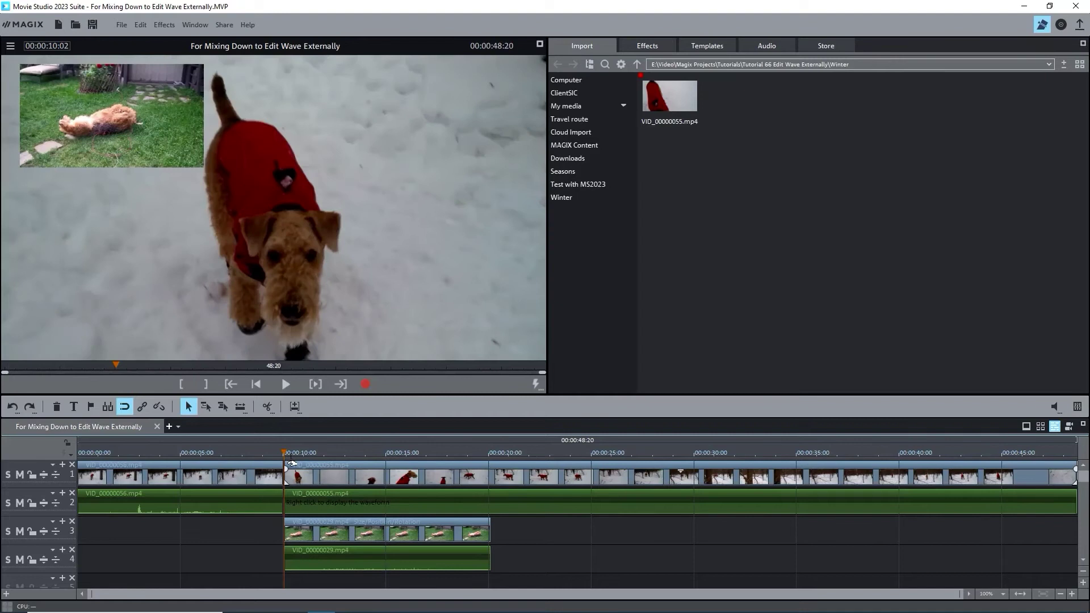
pyautogui.press('i')
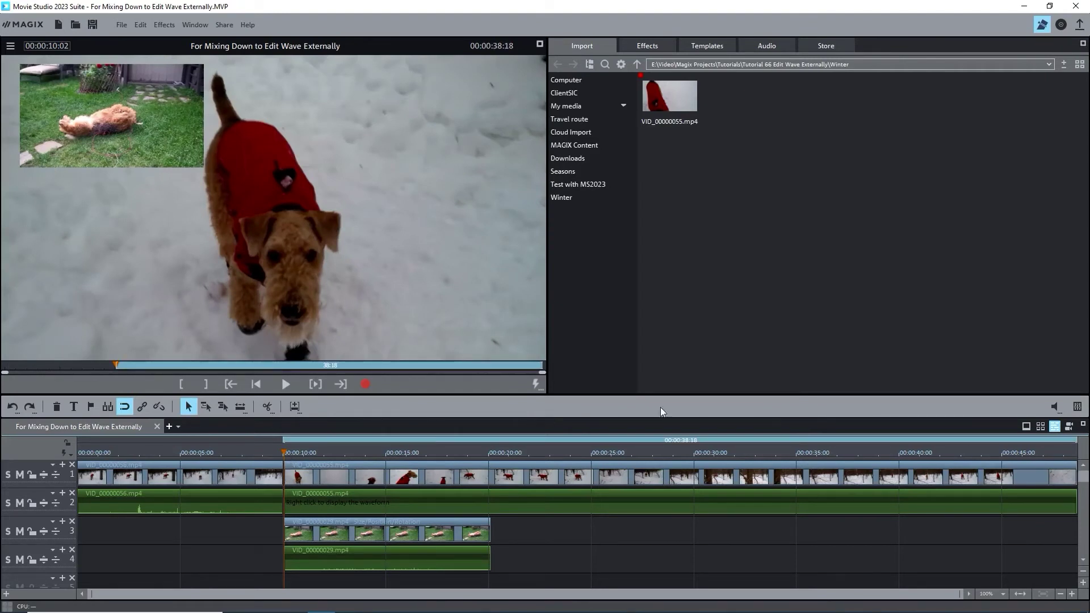
pyautogui.click(7, 502)
pyautogui.click(323, 507)
pyautogui.click(324, 507)
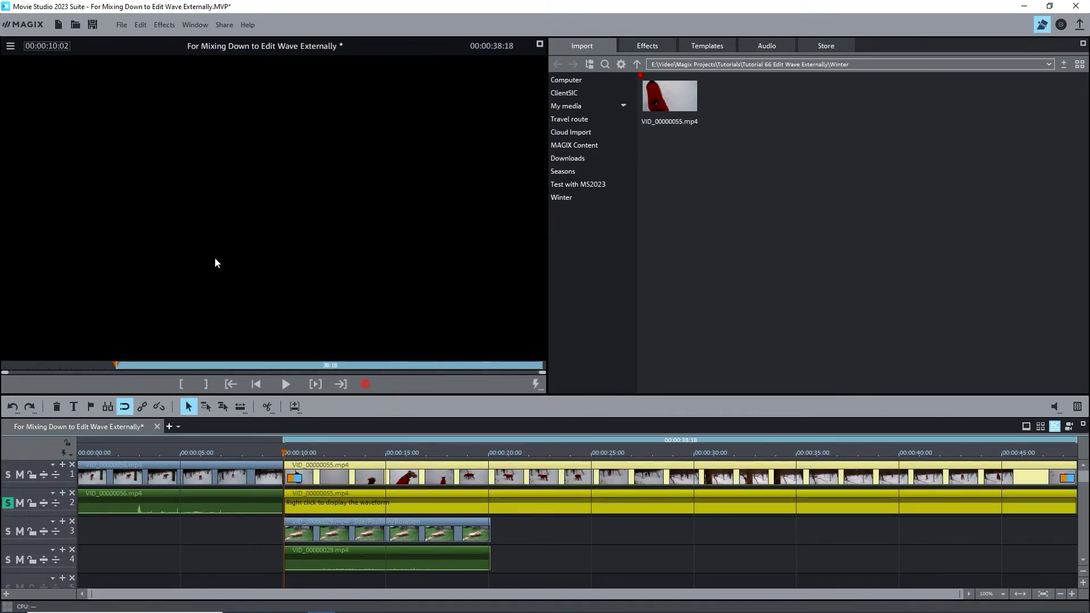
# Start an Audio as WAV export from the File menu and pick the Winter folder as its destination
pyautogui.click(128, 24)
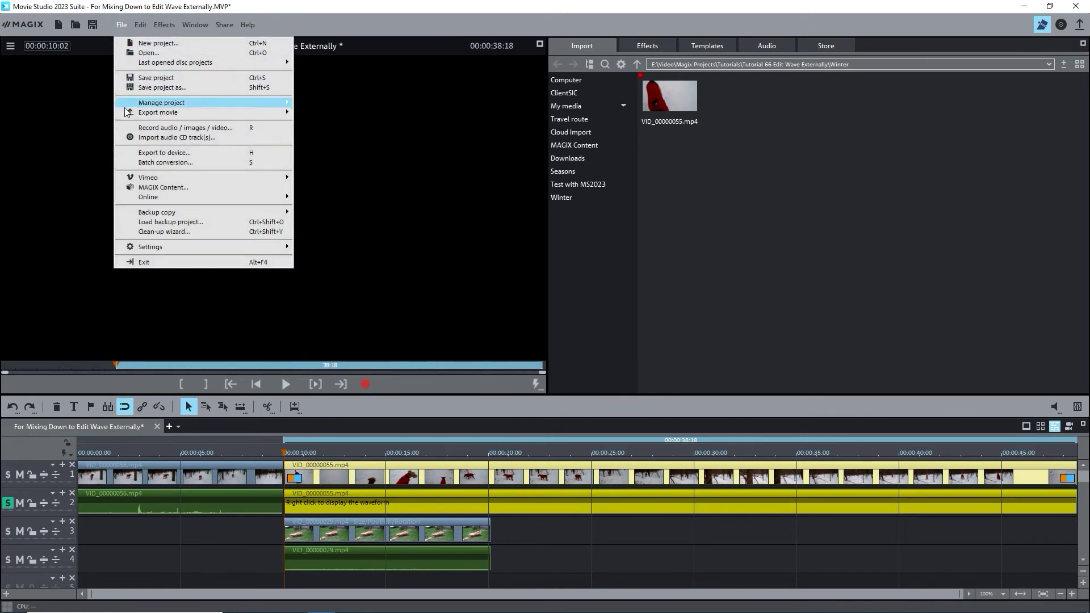
pyautogui.moveTo(129, 116)
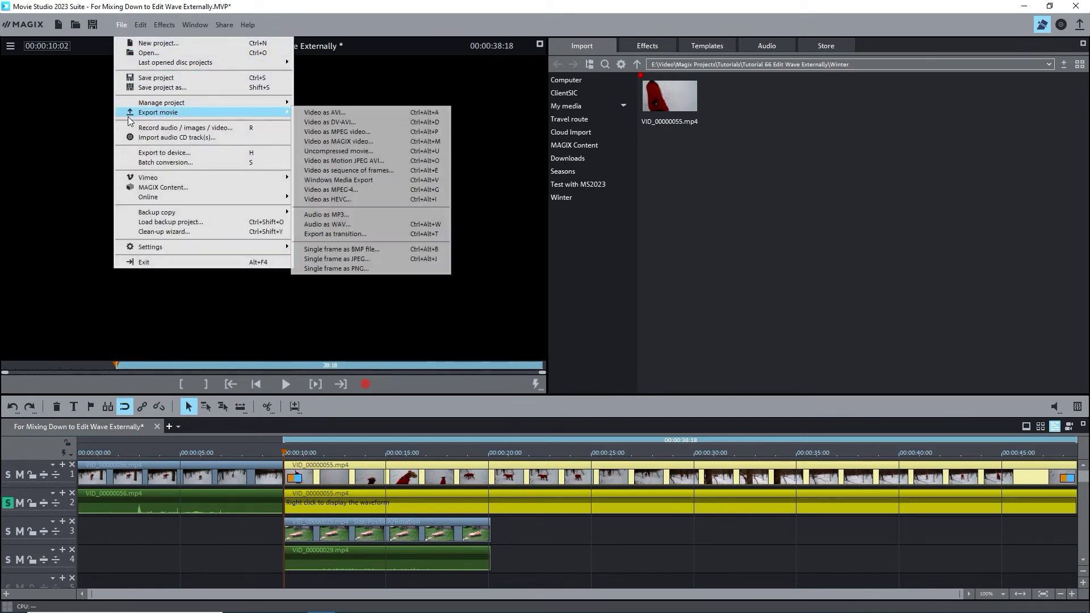
pyautogui.click(332, 225)
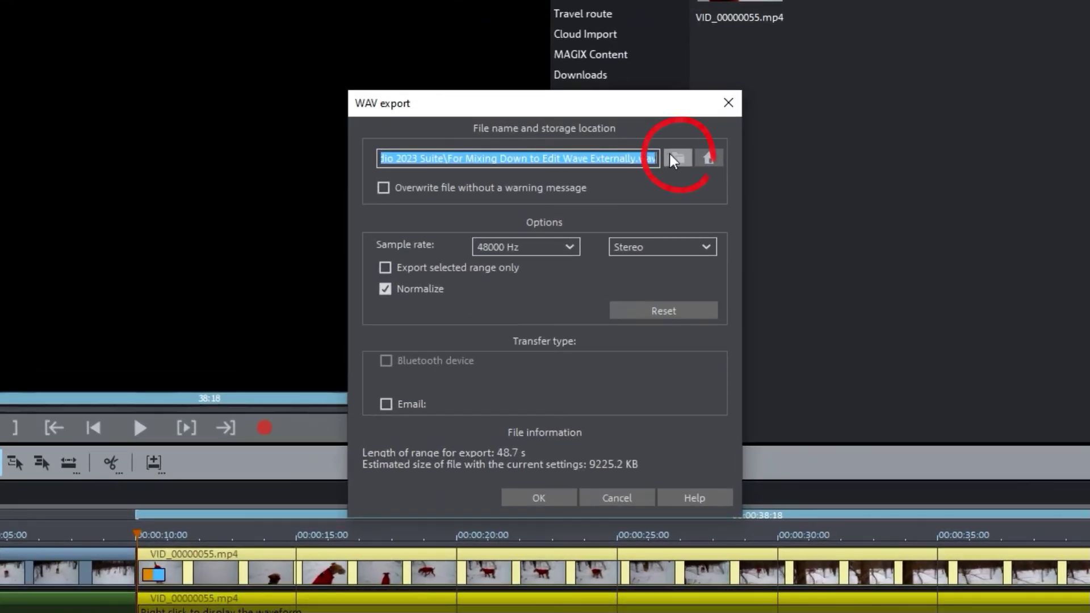
pyautogui.click(673, 155)
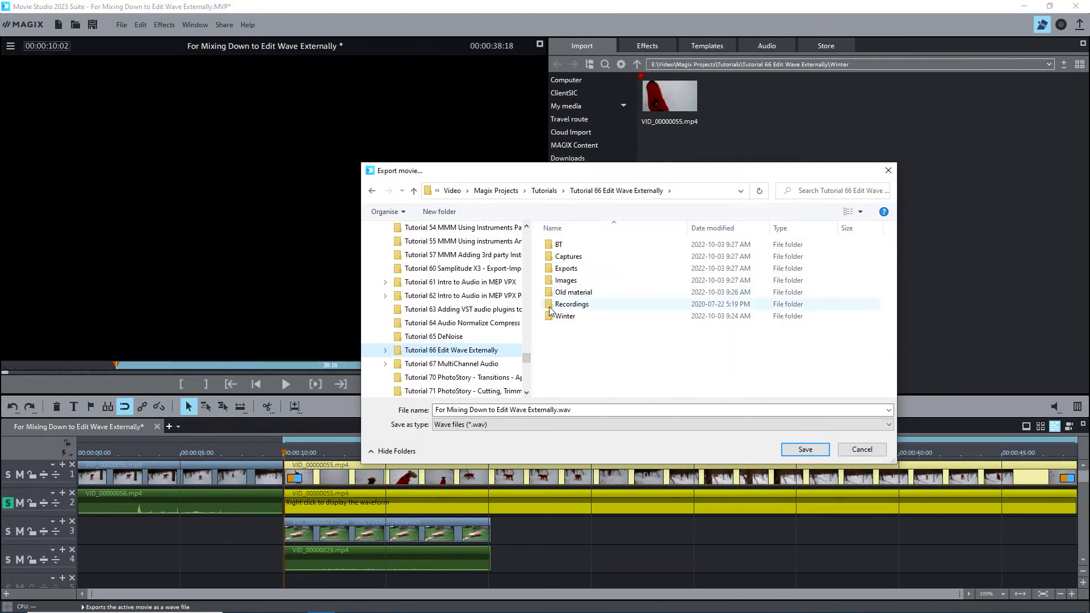
pyautogui.doubleClick(555, 316)
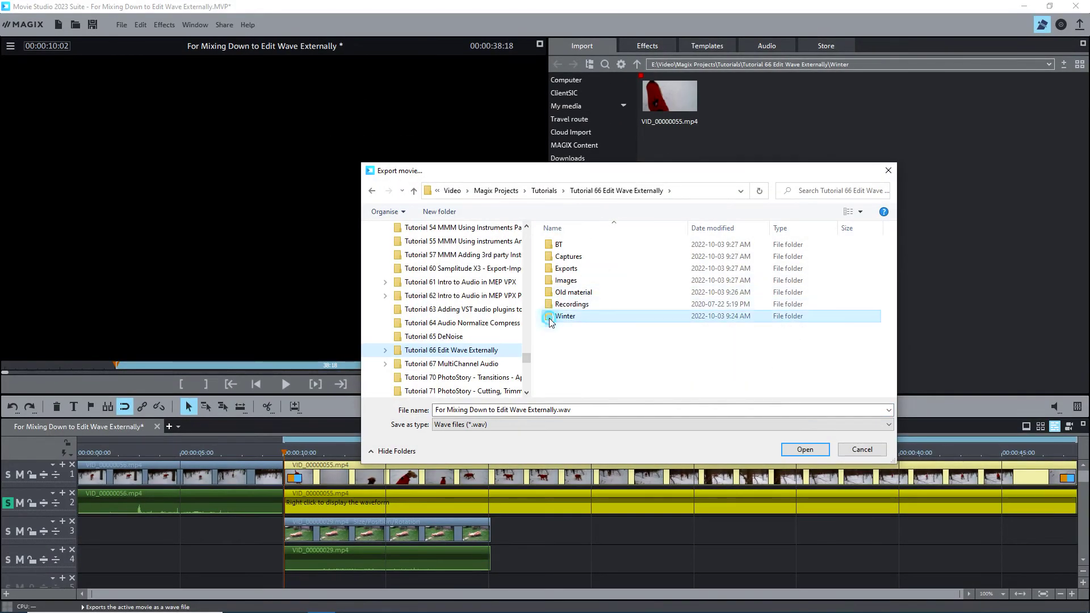
# Name the file 'VID_00000055 AUDIO', export the selected range only, and run the WAV export
pyautogui.click(525, 409)
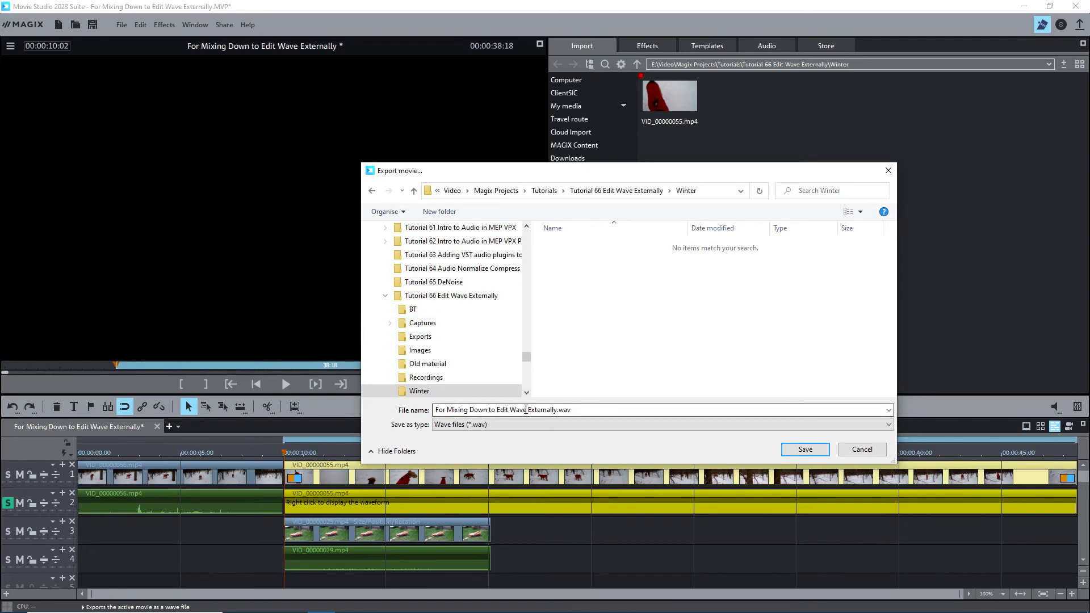
pyautogui.hotkey('ctrl', 'a')
pyautogui.write('VID_000000')
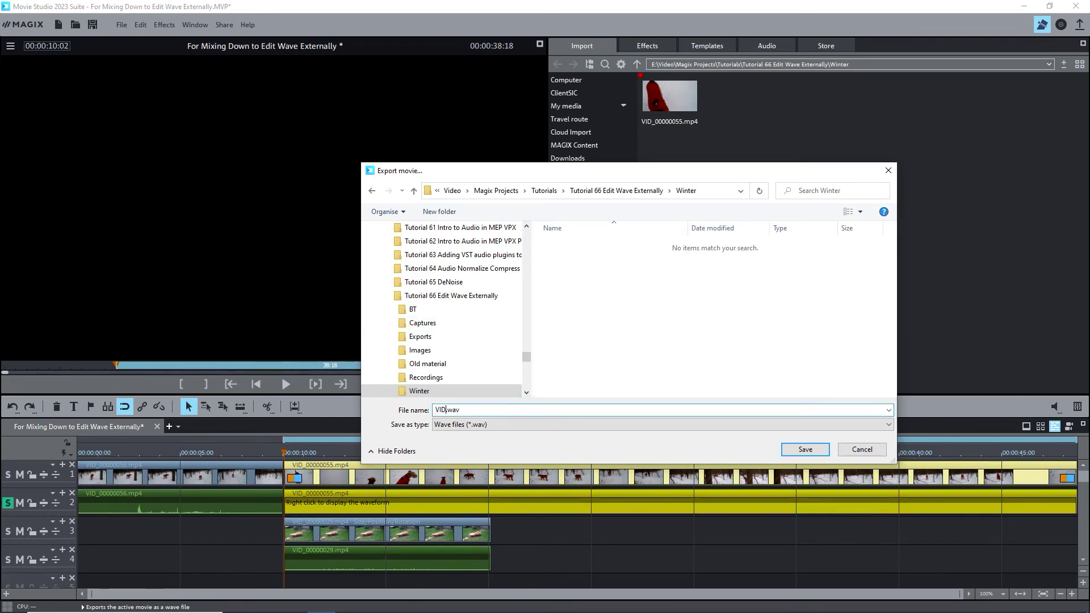
pyautogui.write('55 AUDIO')
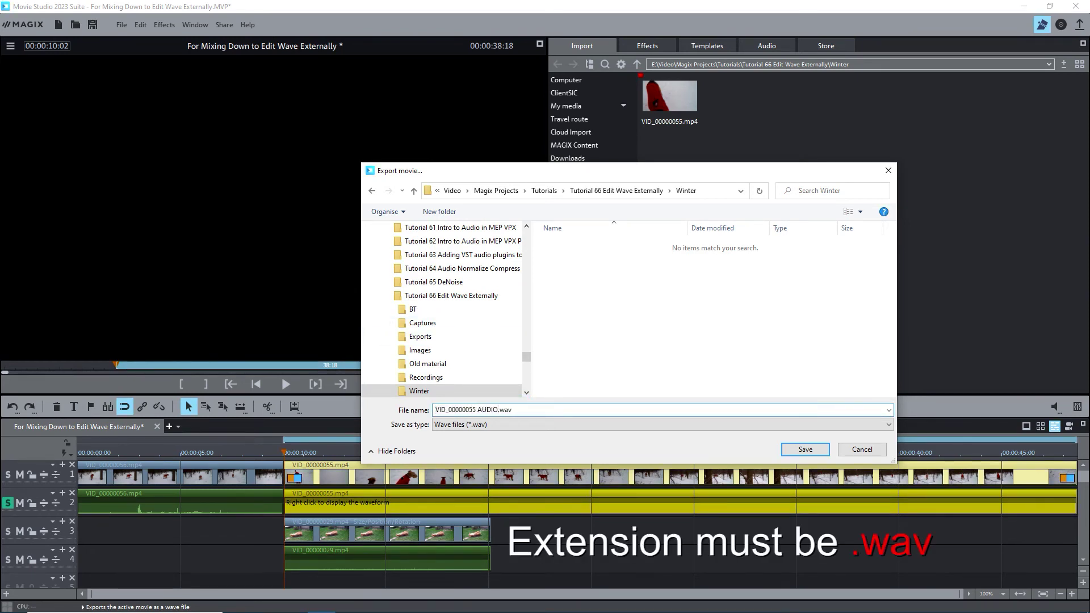
pyautogui.click(806, 450)
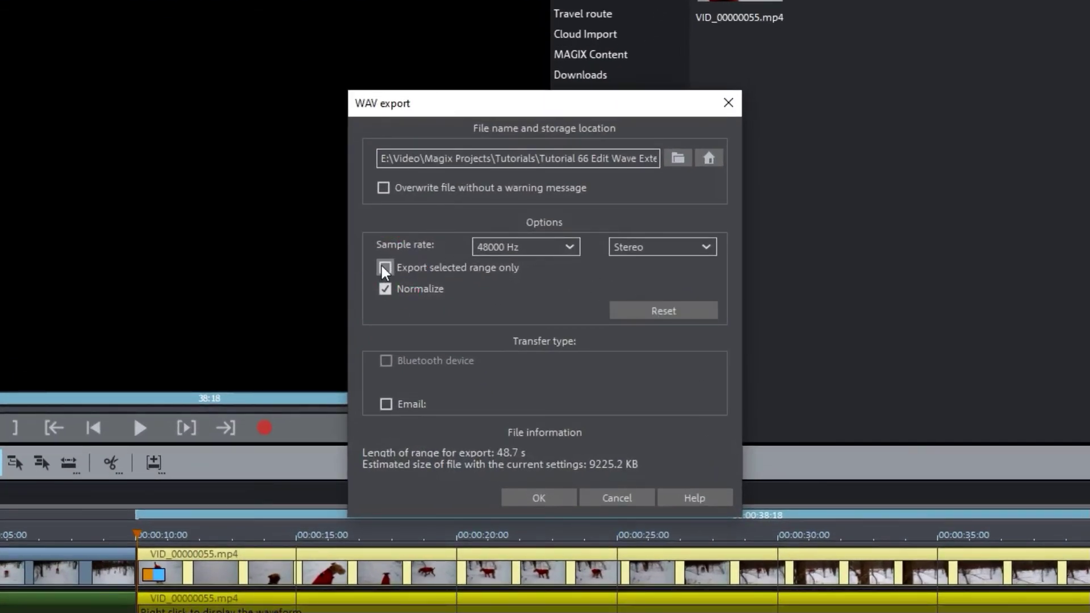
pyautogui.click(384, 268)
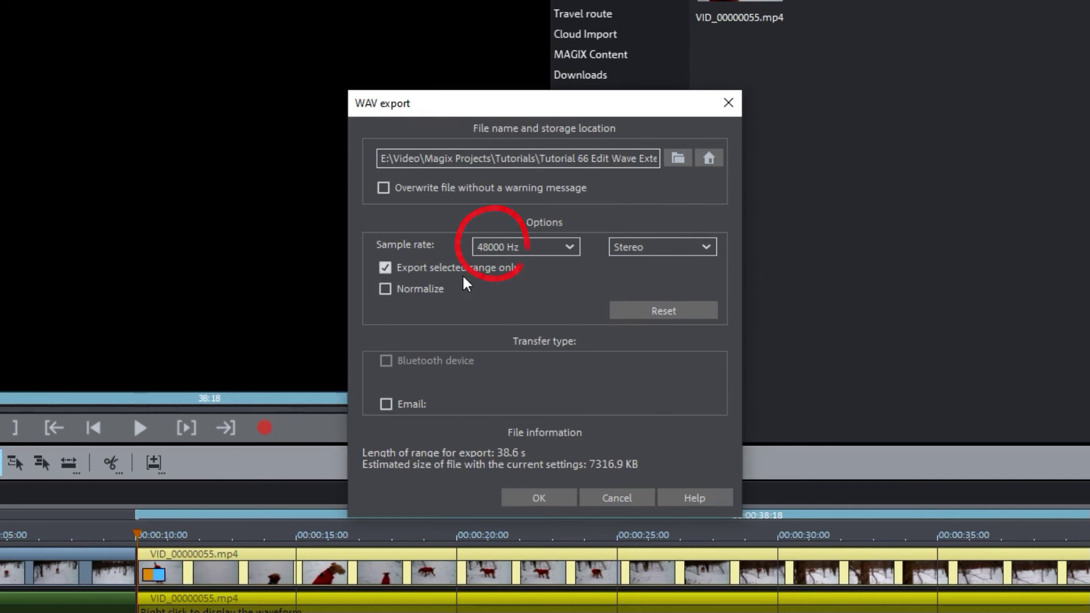
pyautogui.click(536, 497)
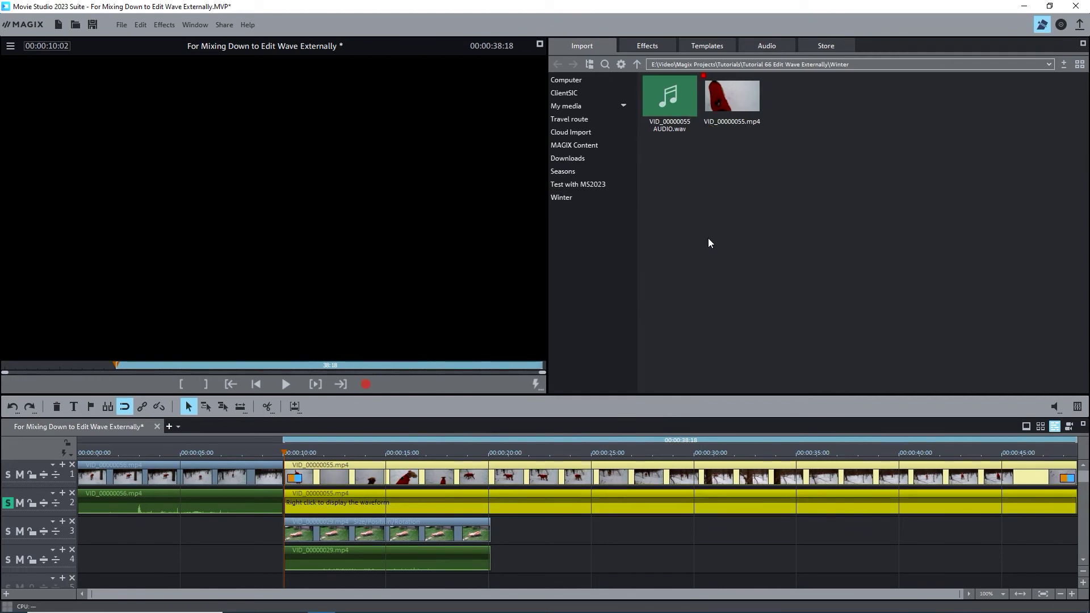
# Drag VID_00000055 AUDIO.wav onto track 5 at 00:00:10:02 and select the new clip
pyautogui.moveTo(683, 93)
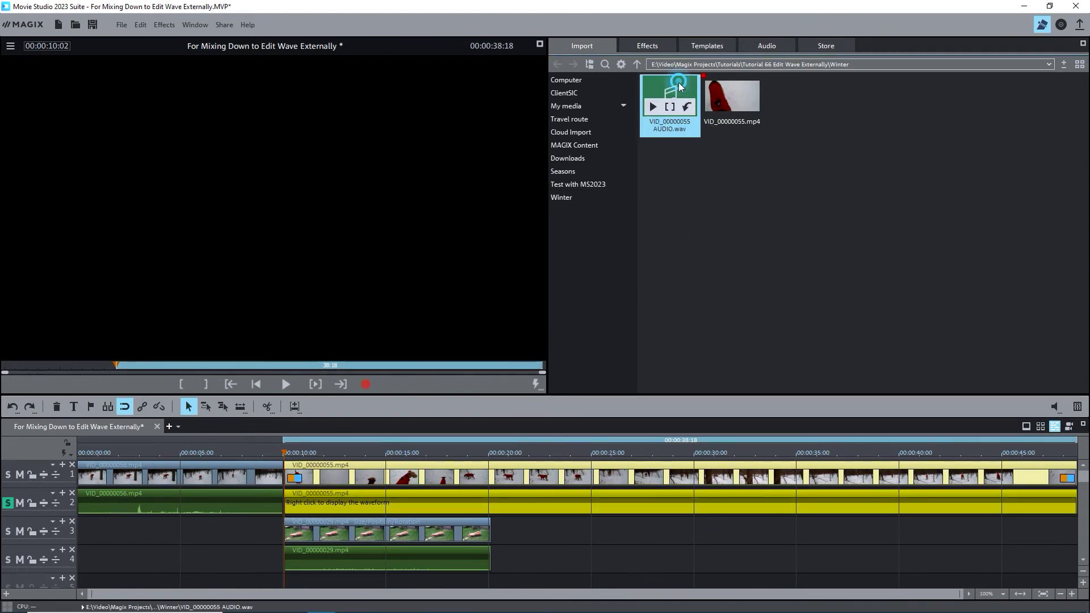
pyautogui.moveTo(682, 94); pyautogui.dragTo(337, 579)
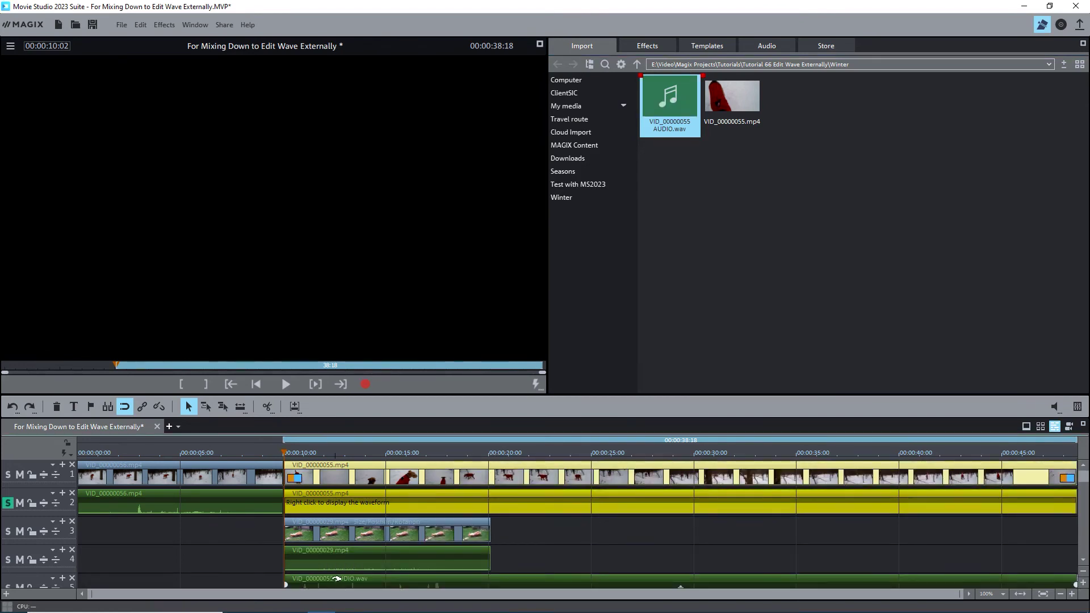
pyautogui.click(384, 578)
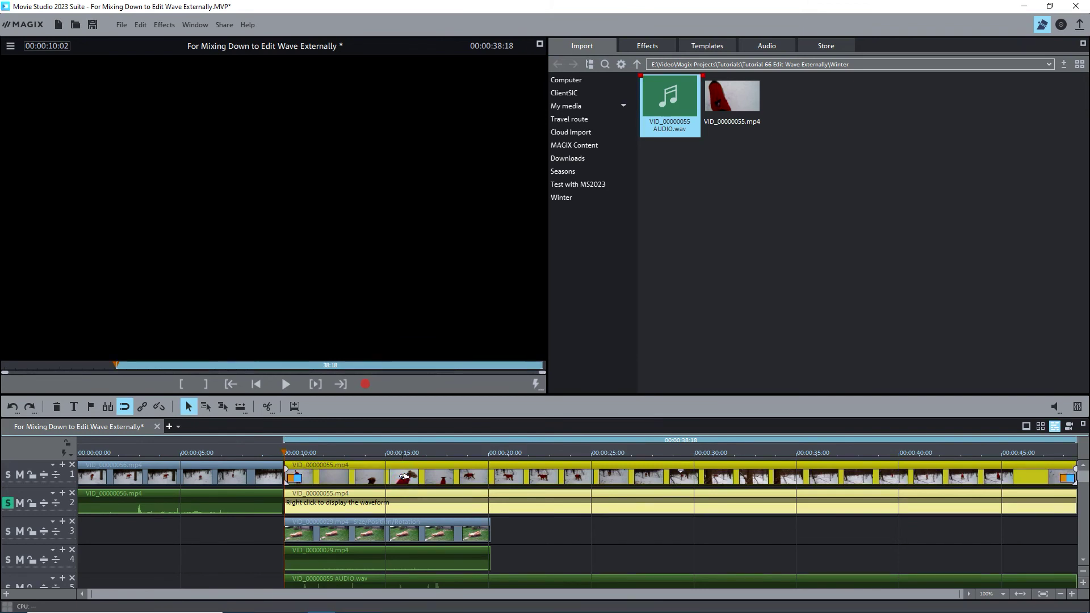
# Remove the original audio from the VID_00000055 video clip through Audio functions
pyautogui.rightClick(402, 477)
pyautogui.moveTo(473, 226)
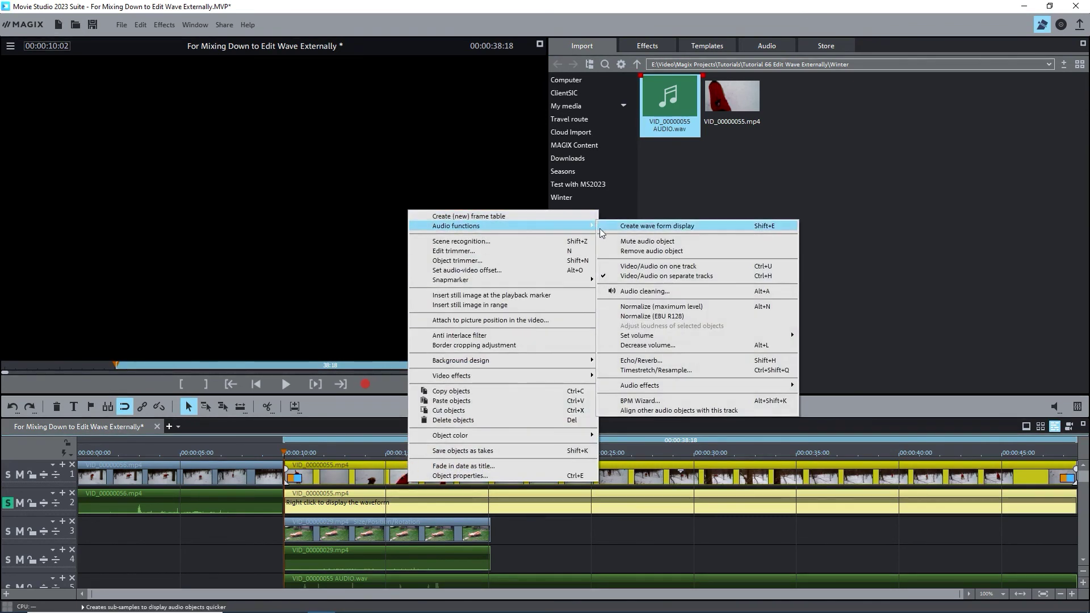
pyautogui.click(618, 251)
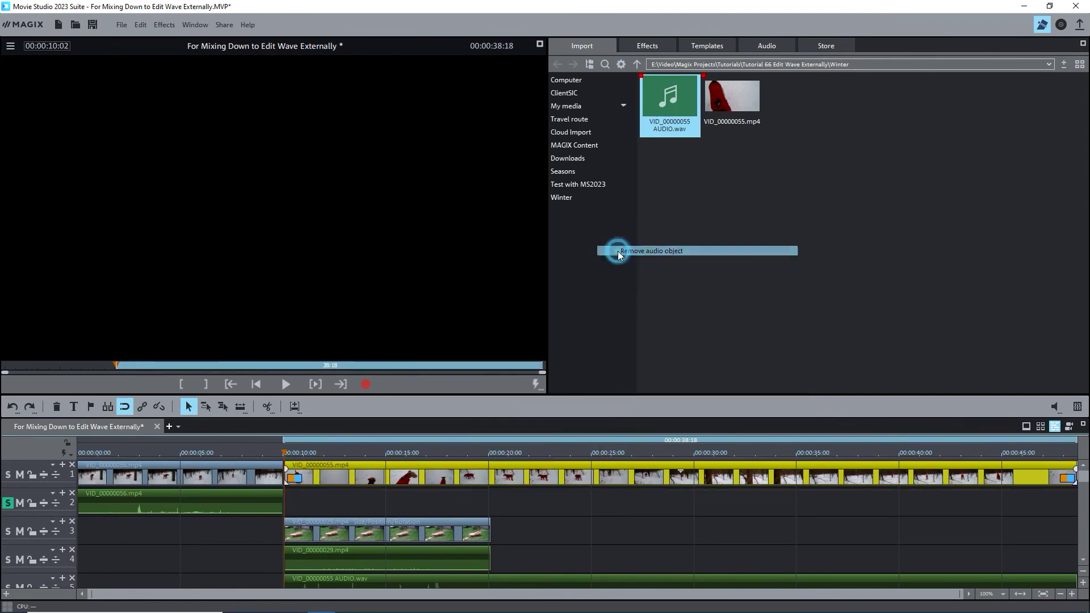
# Move the WAV clip onto track 2 at 00:00:10 and group it with the video
pyautogui.moveTo(518, 575); pyautogui.dragTo(550, 502)
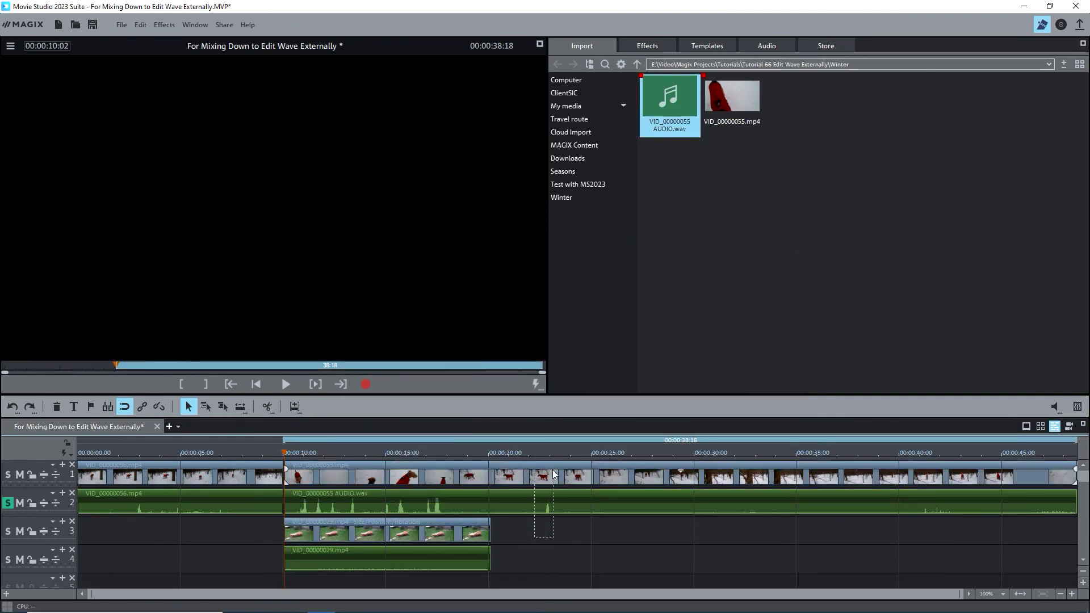
pyautogui.keyDown('ctrl'); pyautogui.click(551, 467); pyautogui.keyUp('ctrl')
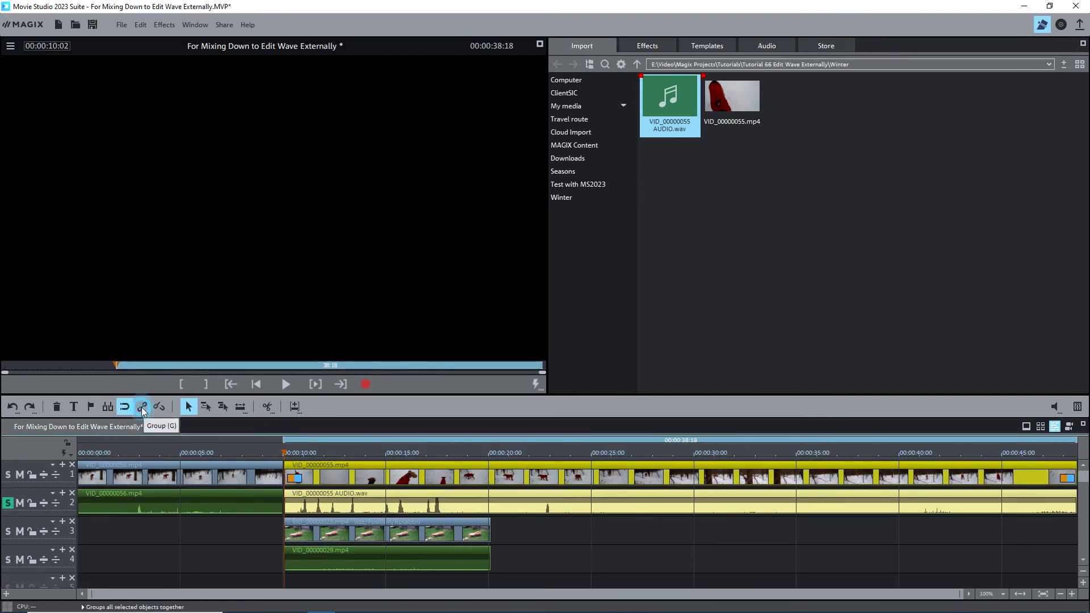
pyautogui.rightClick(446, 498)
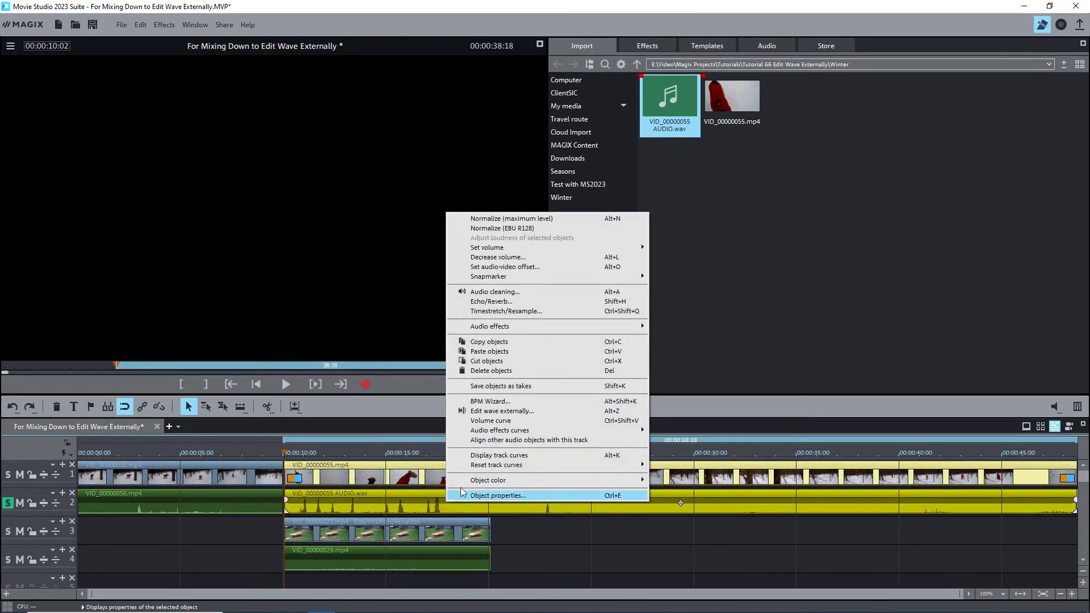
# Open the WAV in Music Editor 3, close it after answering the save prompt, then unsolo track 2
pyautogui.click(479, 411)
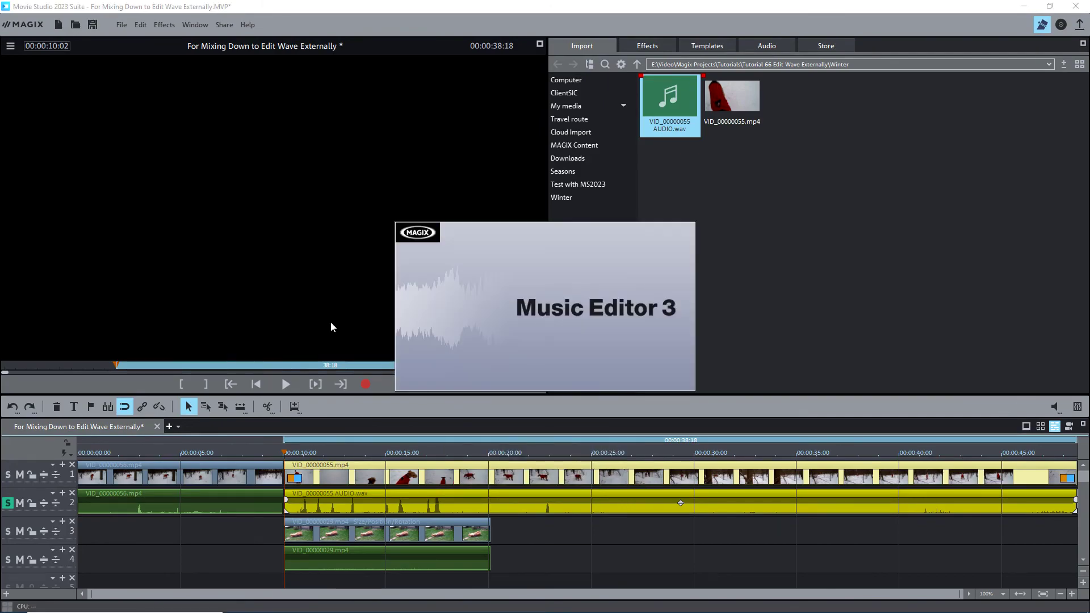
pyautogui.click(1082, 7)
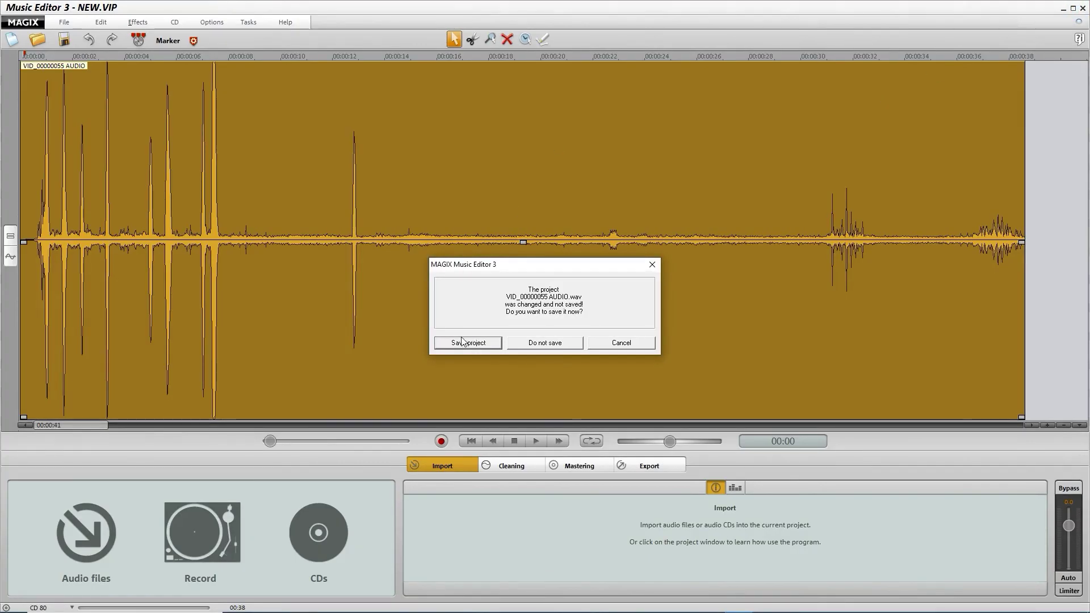
pyautogui.click(532, 345)
pyautogui.click(7, 503)
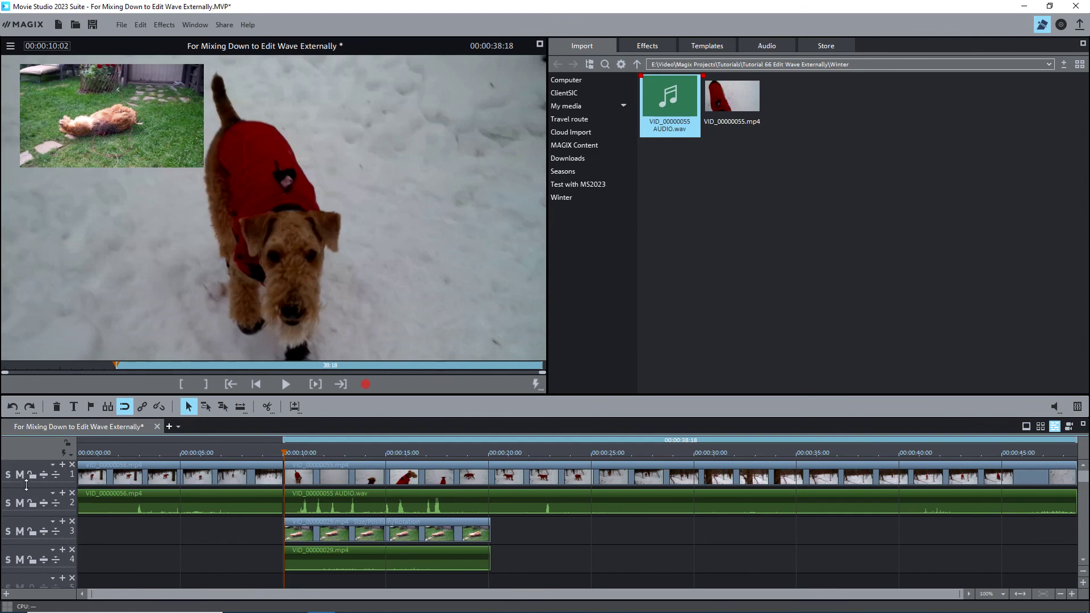
pyautogui.click(19, 476)
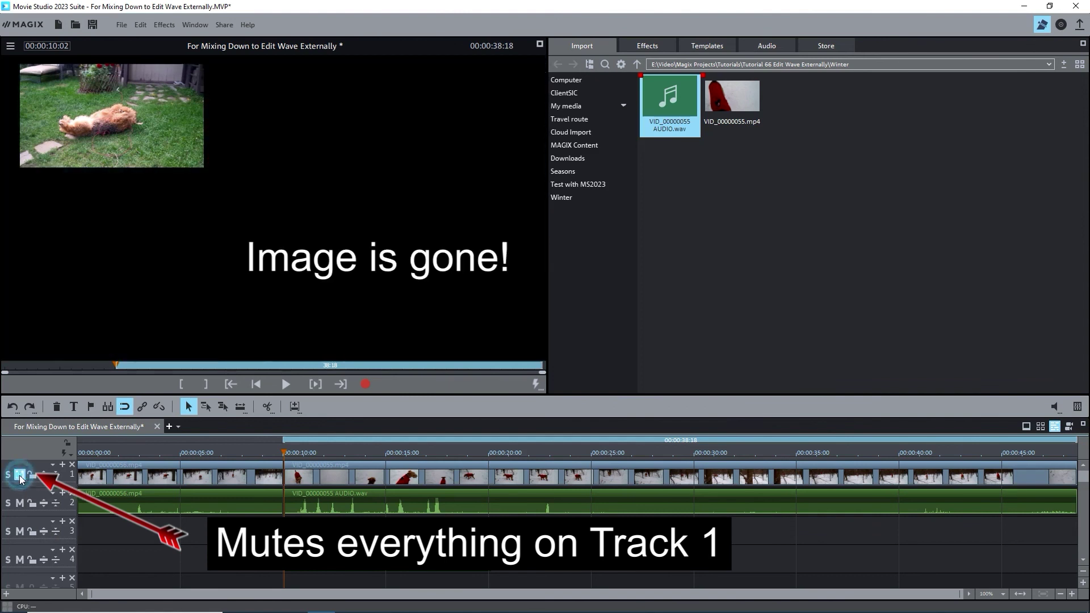
pyautogui.click(237, 452)
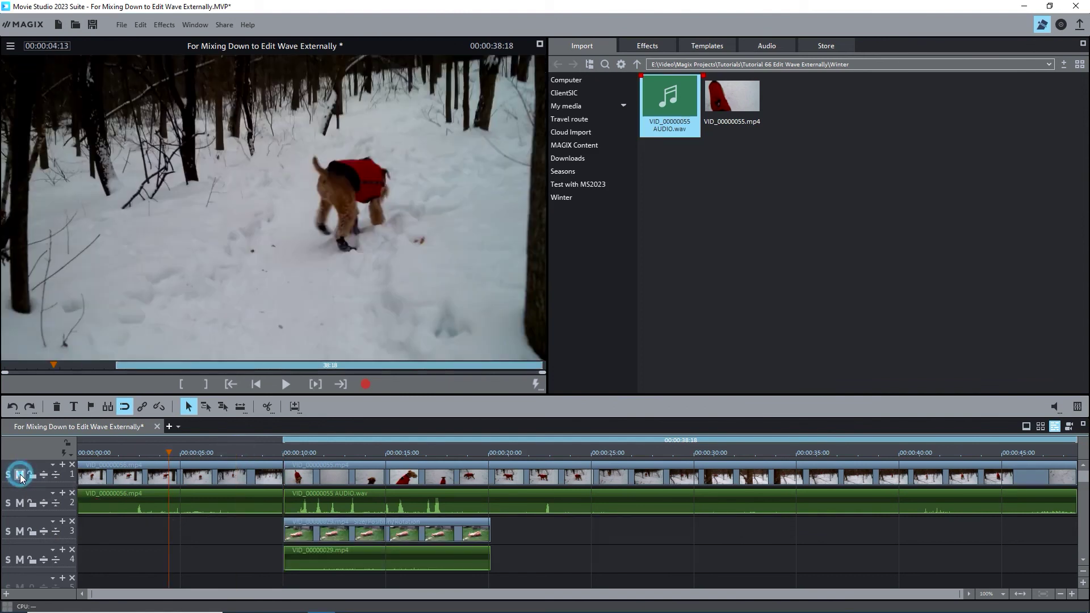
pyautogui.click(19, 504)
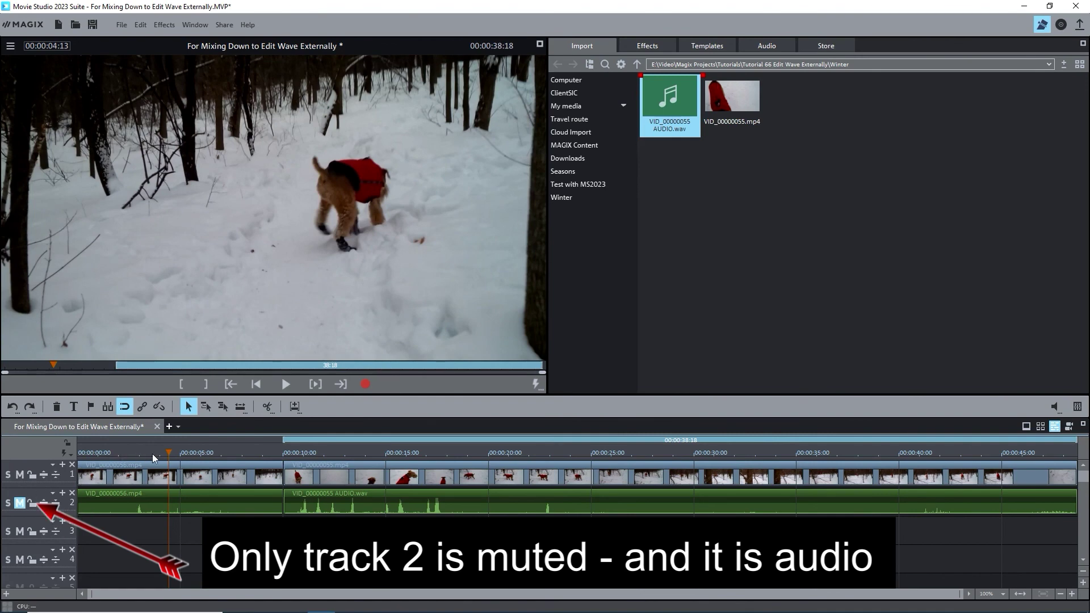
pyautogui.click(165, 452)
pyautogui.click(20, 503)
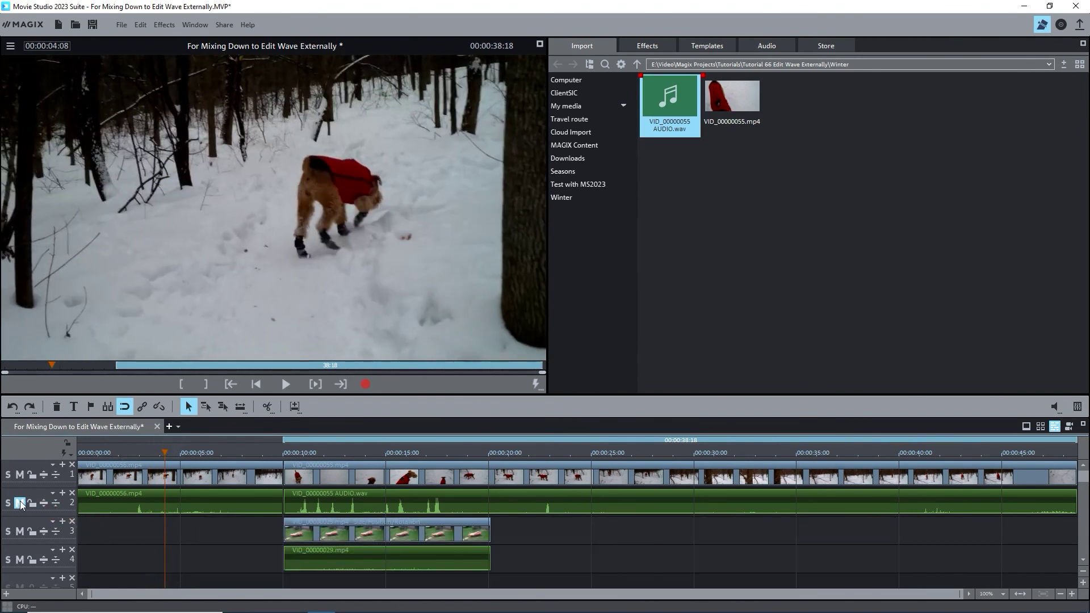